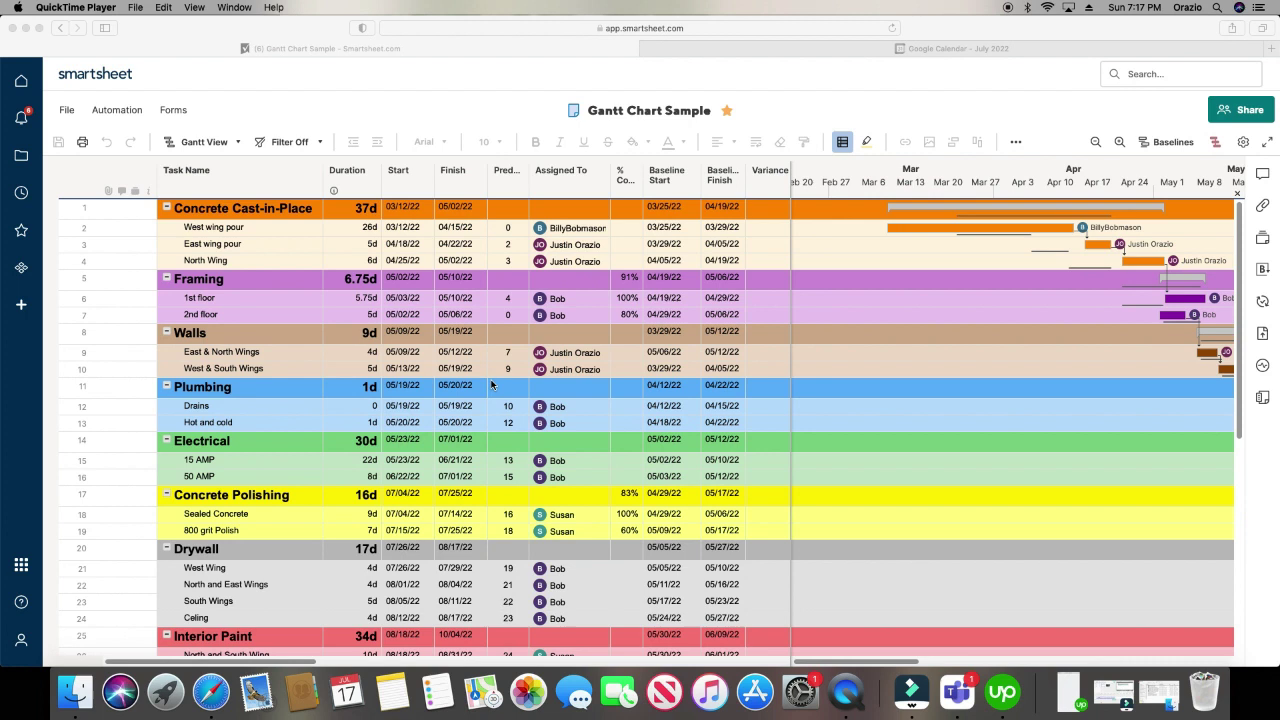
Step: Browse the sheet view list while keeping Gantt View, then visit the new-sheet page and come back
left_click(229, 145)
left_click(230, 142)
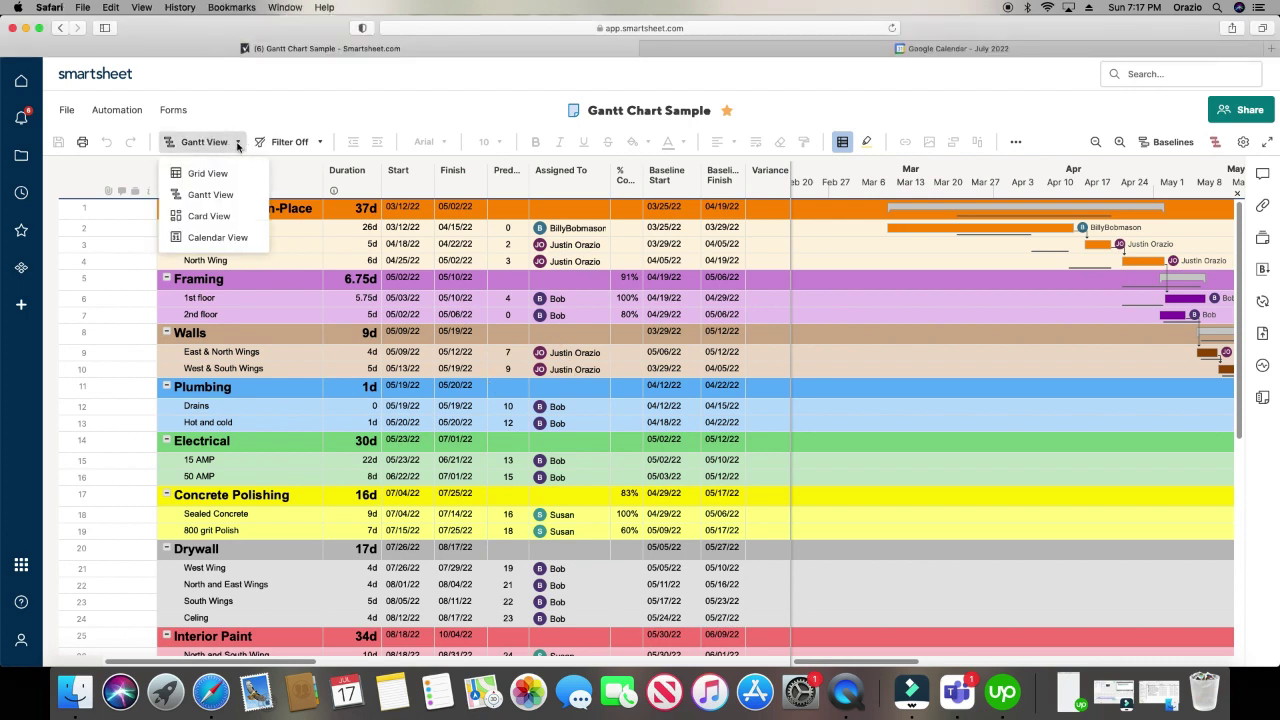
left_click(190, 196)
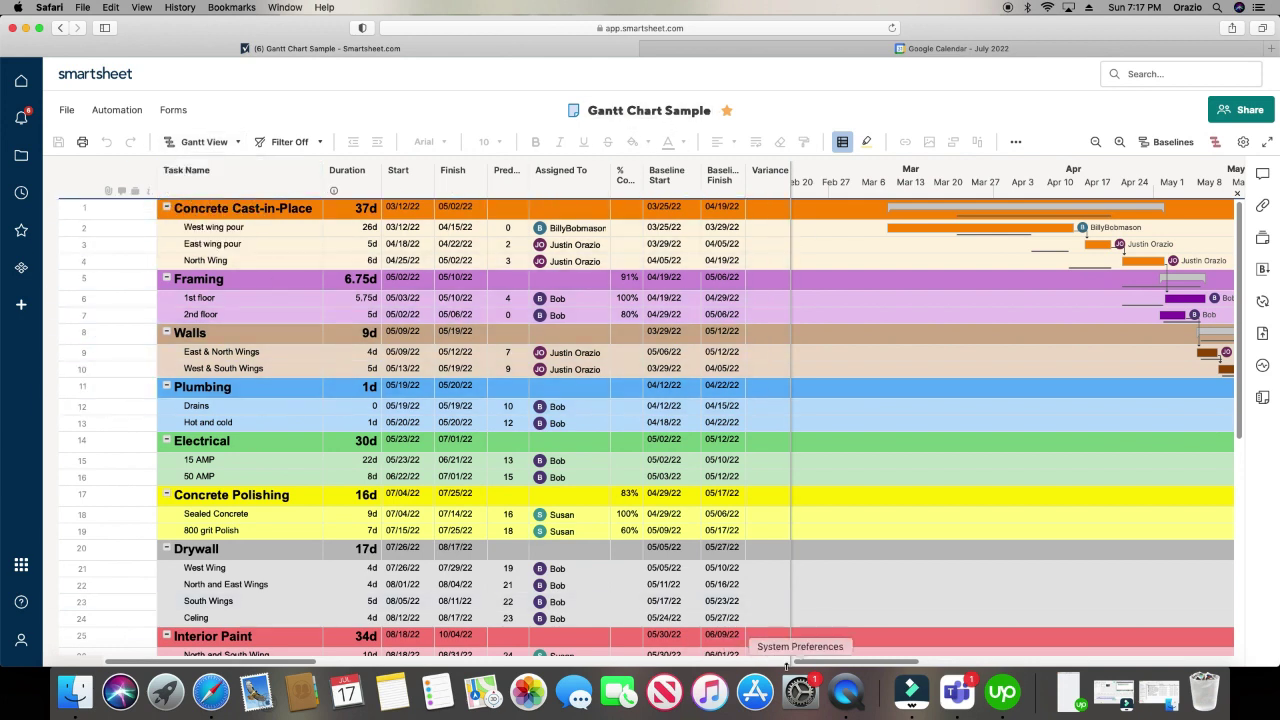
mouse_move(898, 660)
left_mouse_down()
mouse_move(1038, 660)
mouse_move(896, 660)
left_mouse_up()
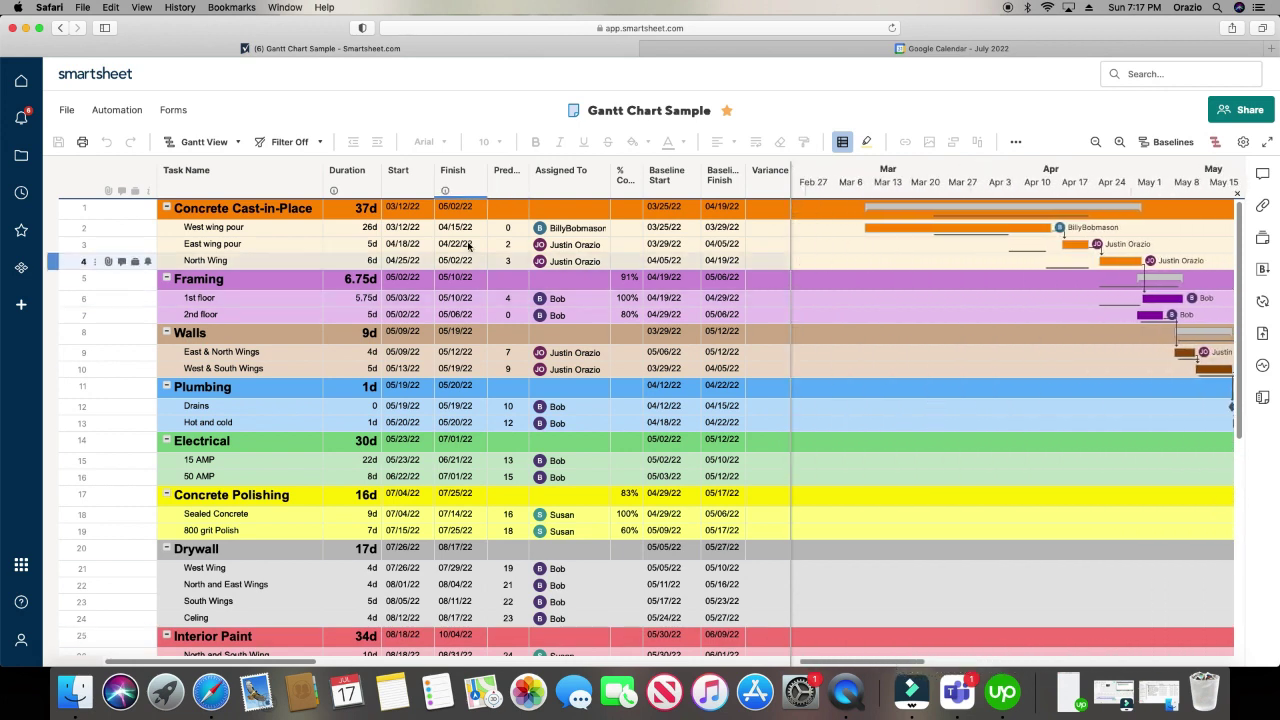
left_click(232, 146)
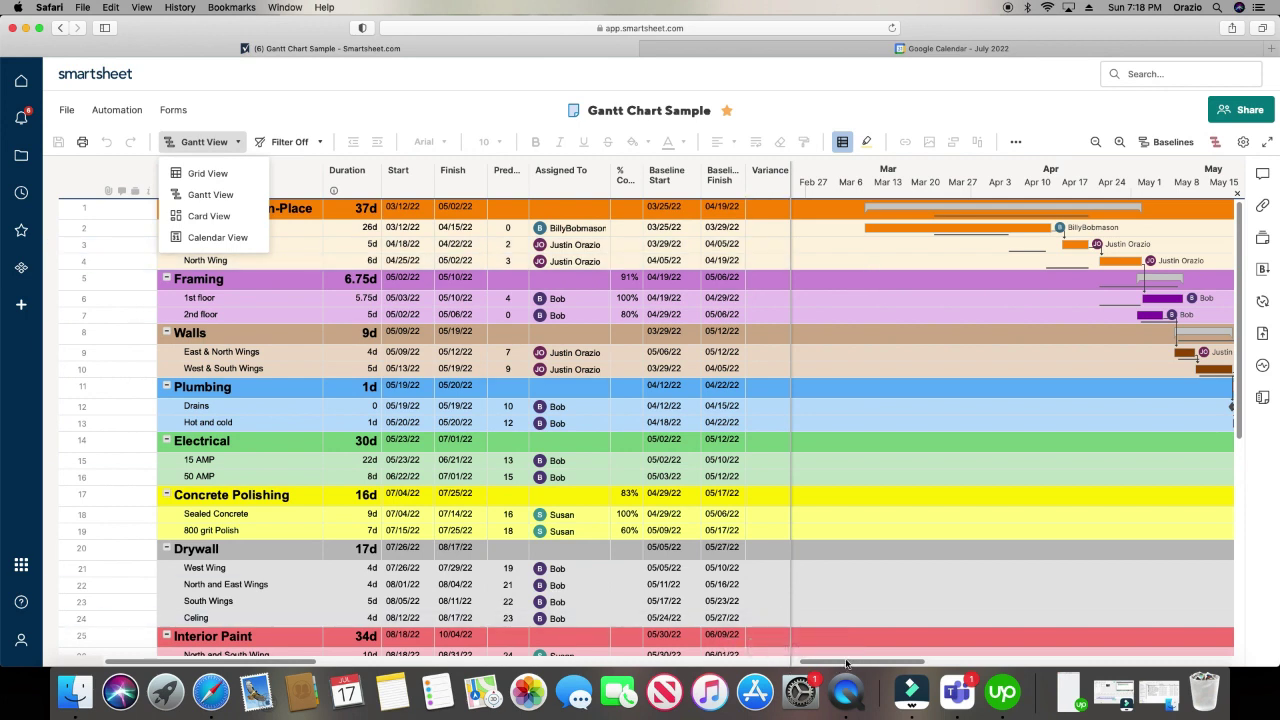
mouse_move(846, 663)
left_mouse_down()
mouse_move(858, 664)
mouse_move(832, 665)
left_mouse_up()
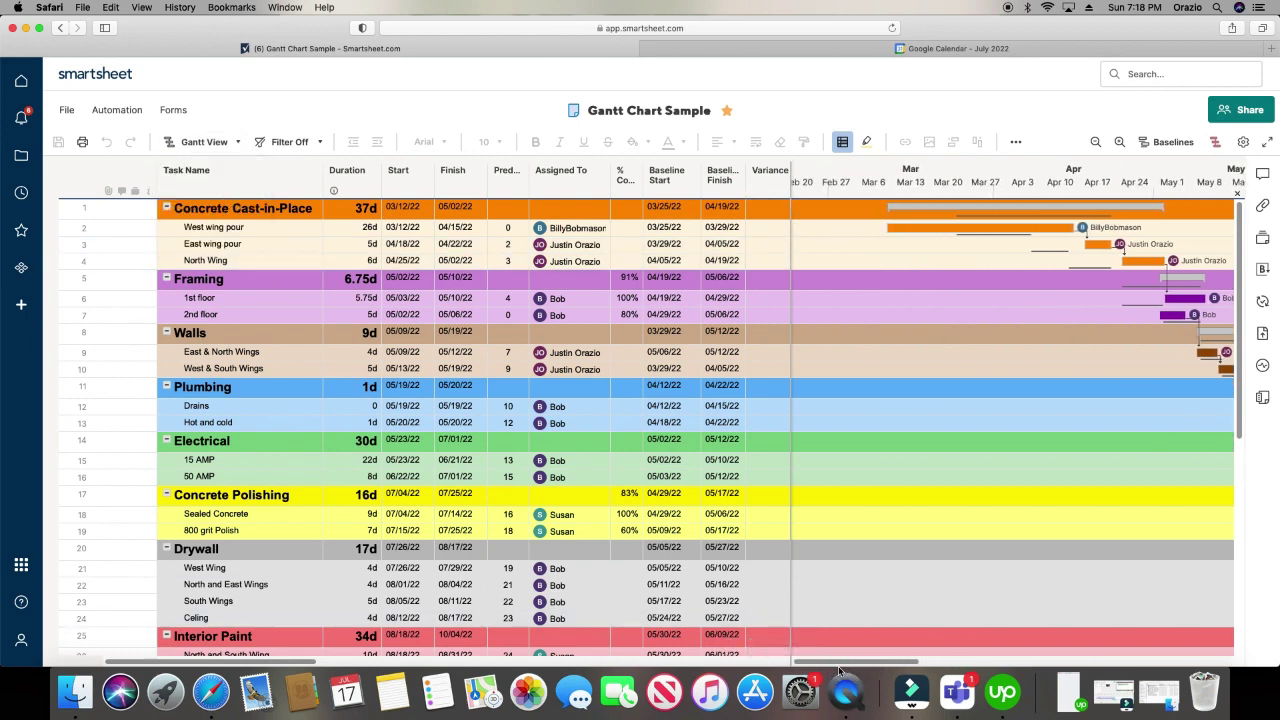
left_click(24, 310)
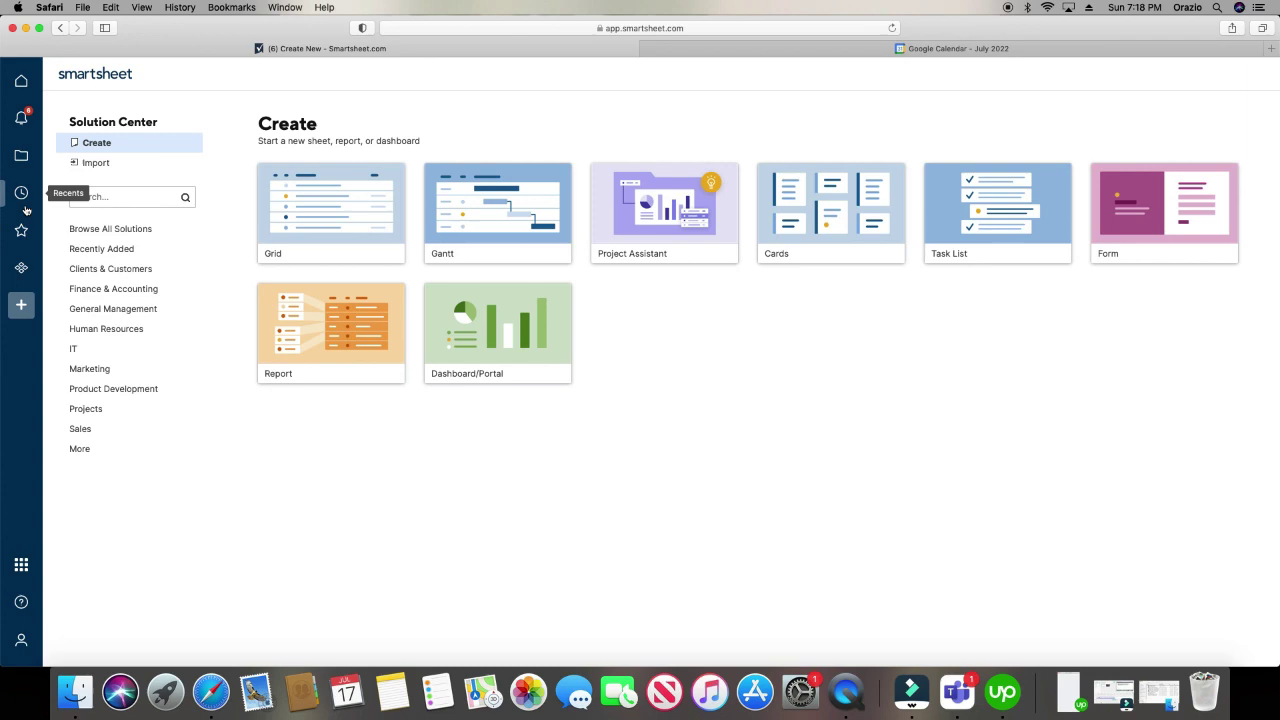
left_click(61, 28)
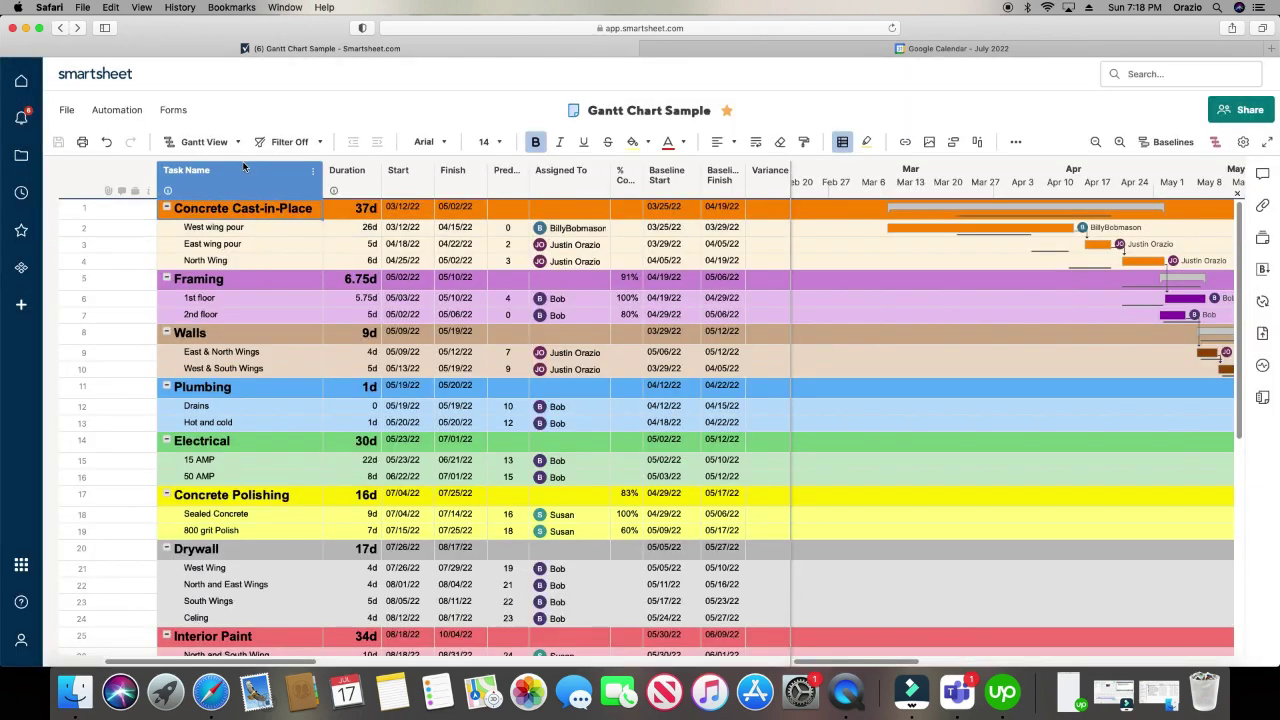
Step: Switch the Gantt Chart Sample sheet to Grid View so baseline and variance columns fill the width
left_click(222, 143)
left_click(235, 175)
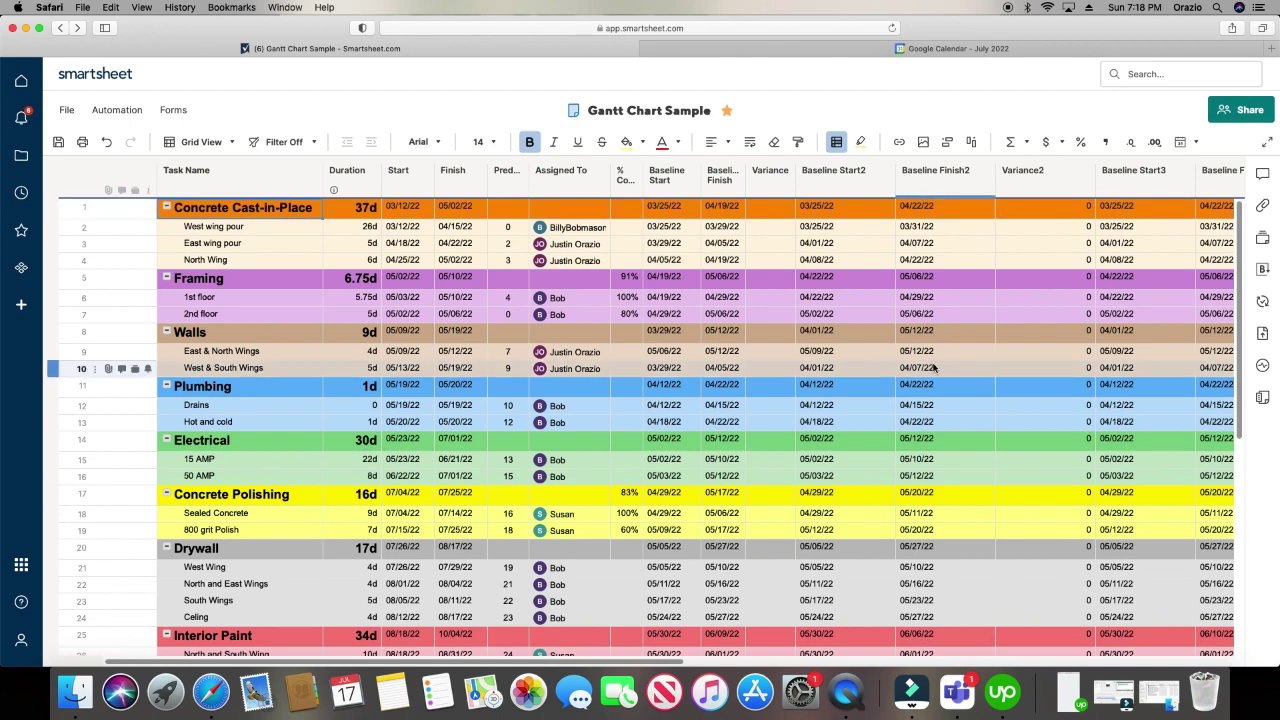
left_click(192, 143)
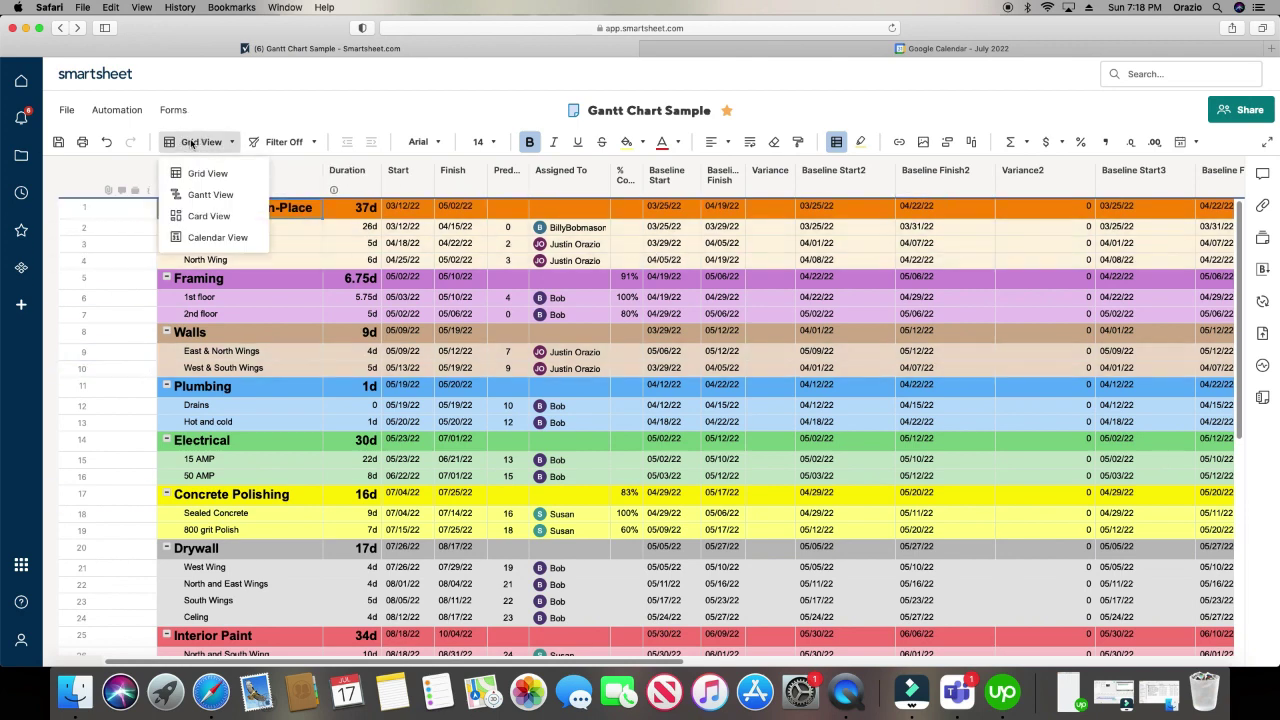
Step: Switch to Card View with task cards in lanes grouped by Assigned To
left_click(241, 226)
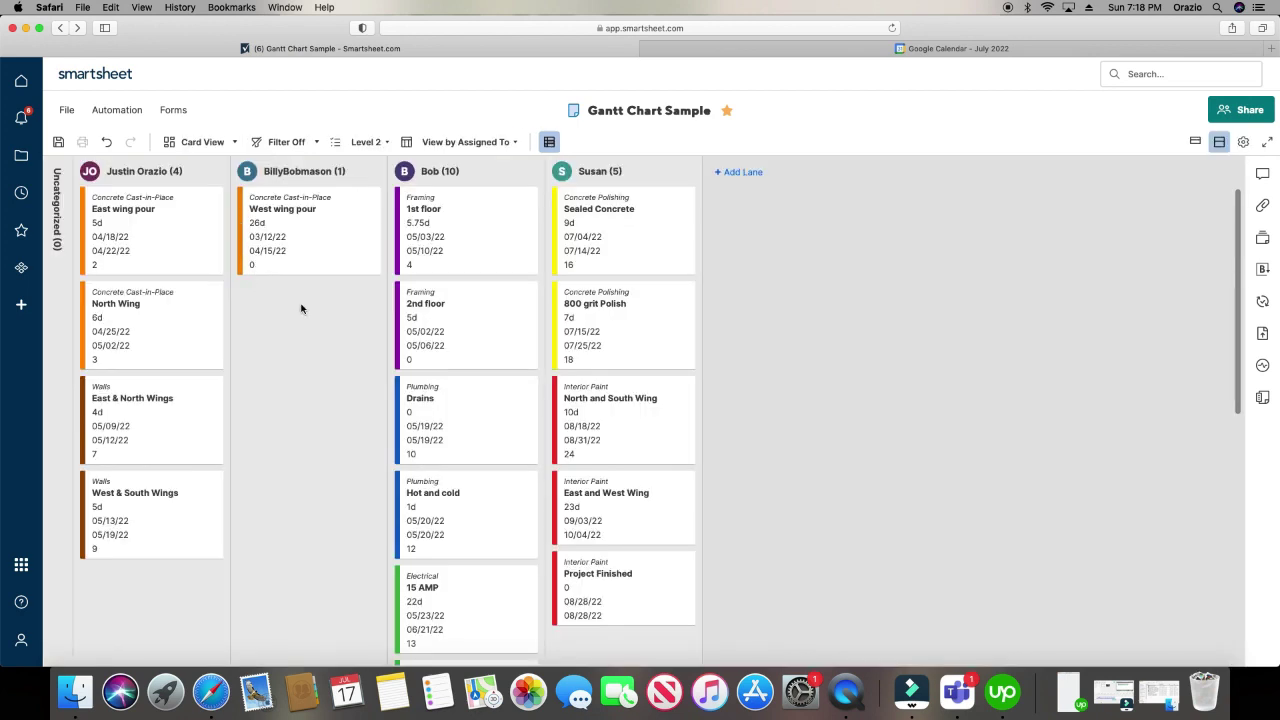
scroll(302, 308, "down", 1)
scroll(303, 308, "up", 1)
mouse_move(283, 181)
Step: Return to Gantt View and scroll down through the task rows and back to the top
left_click(210, 142)
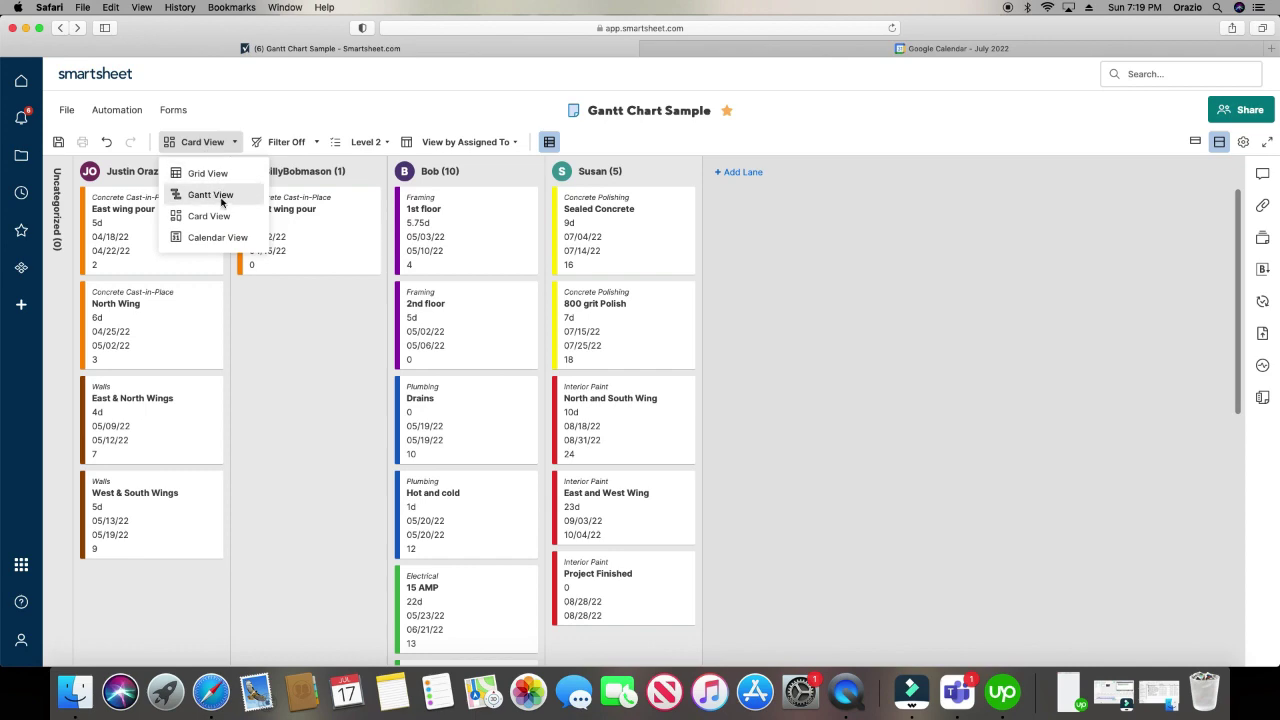
left_click(211, 194)
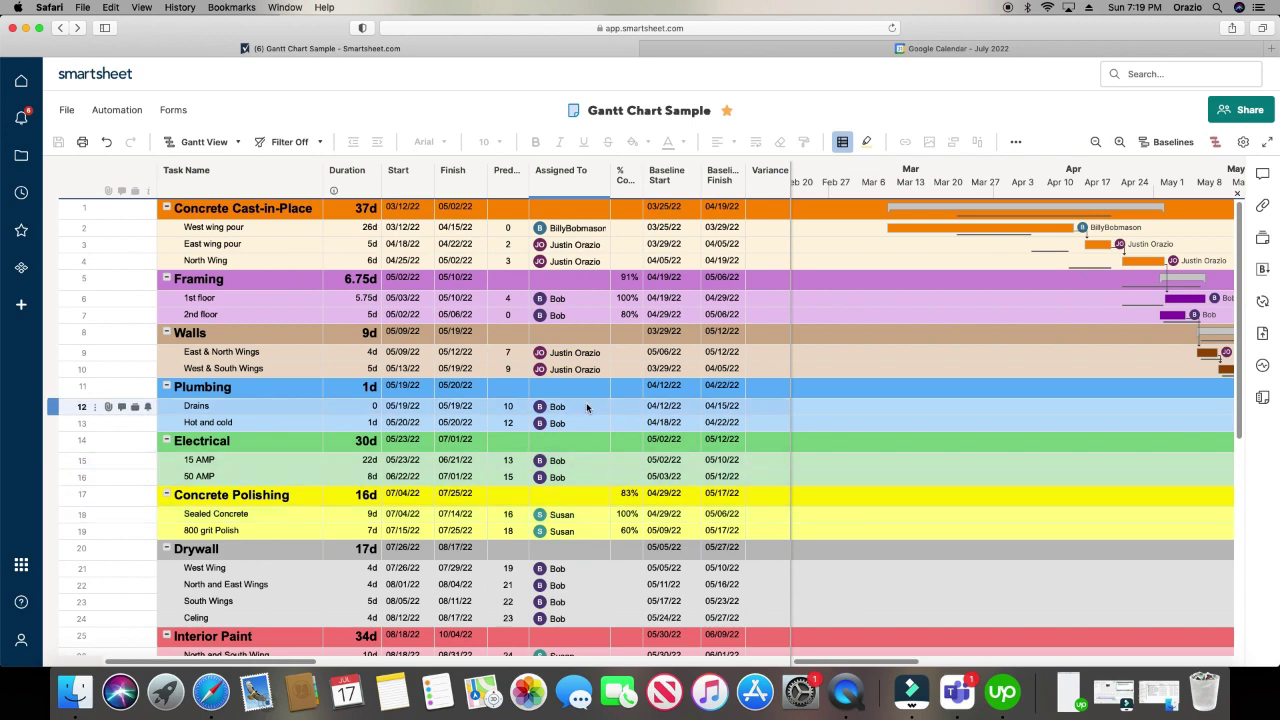
scroll(586, 496, "down", 1)
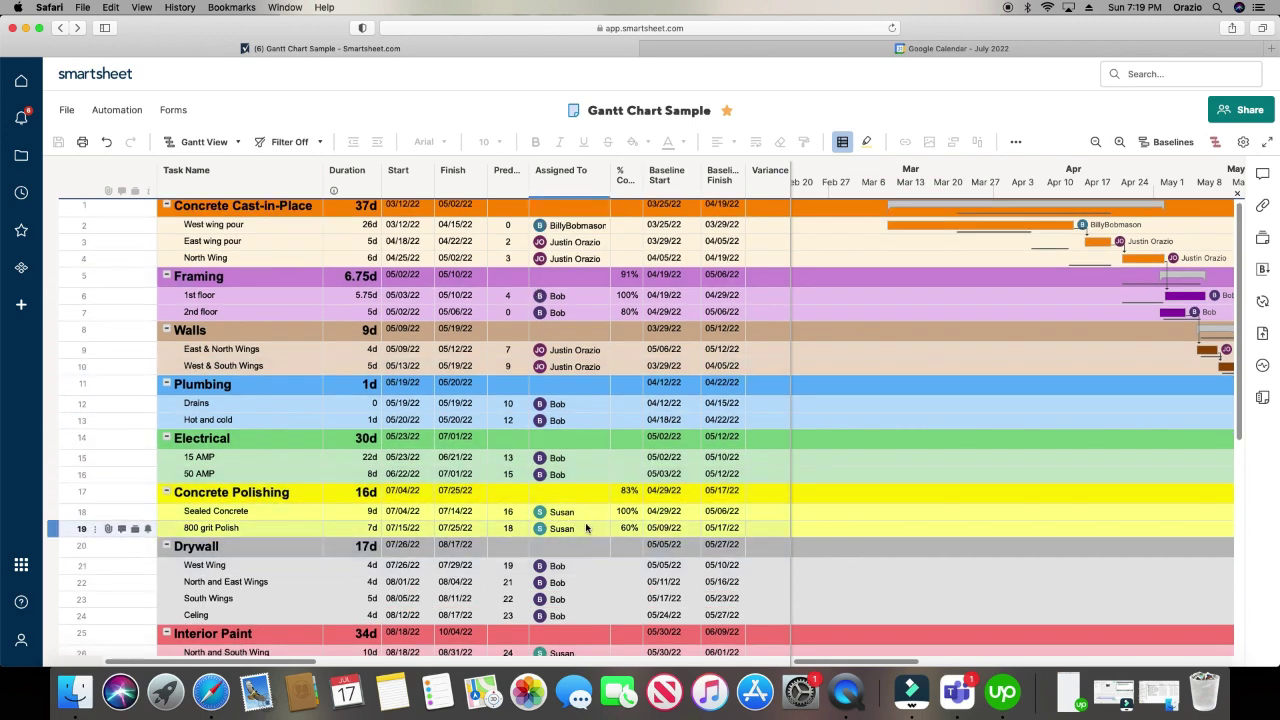
scroll(586, 528, "down", 3)
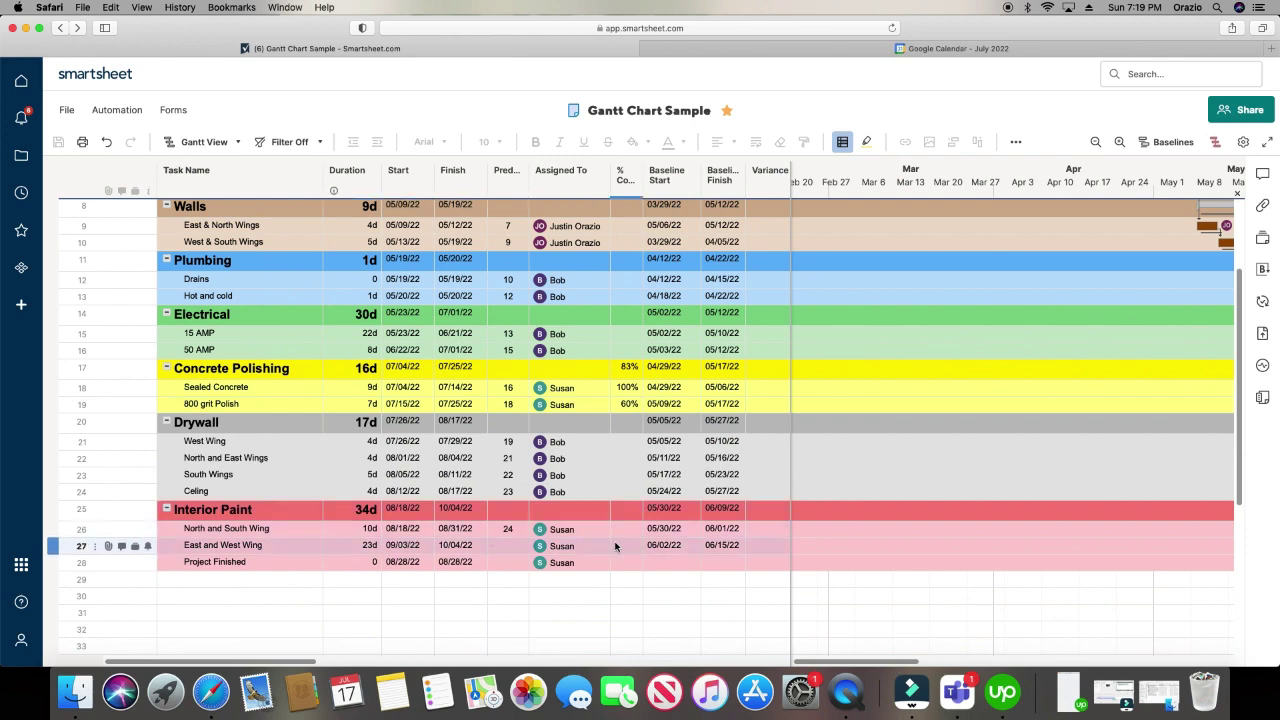
scroll(520, 470, "down", 1)
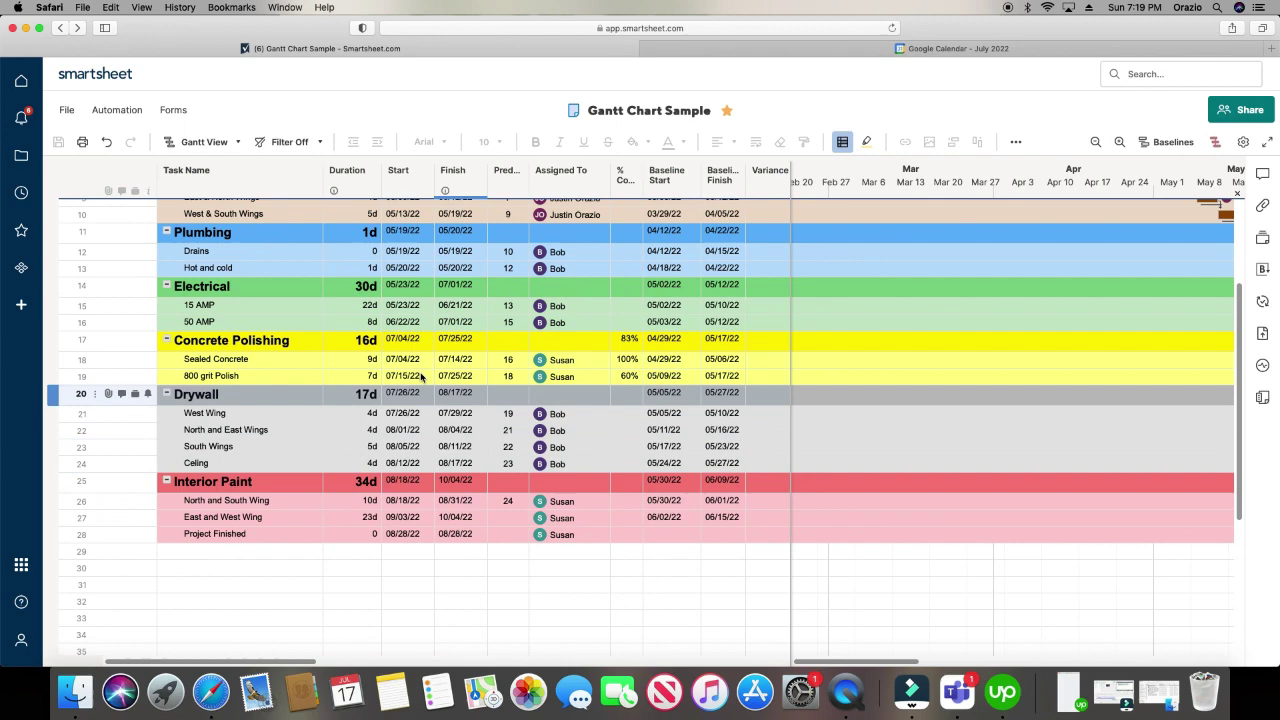
scroll(493, 387, "up", 4)
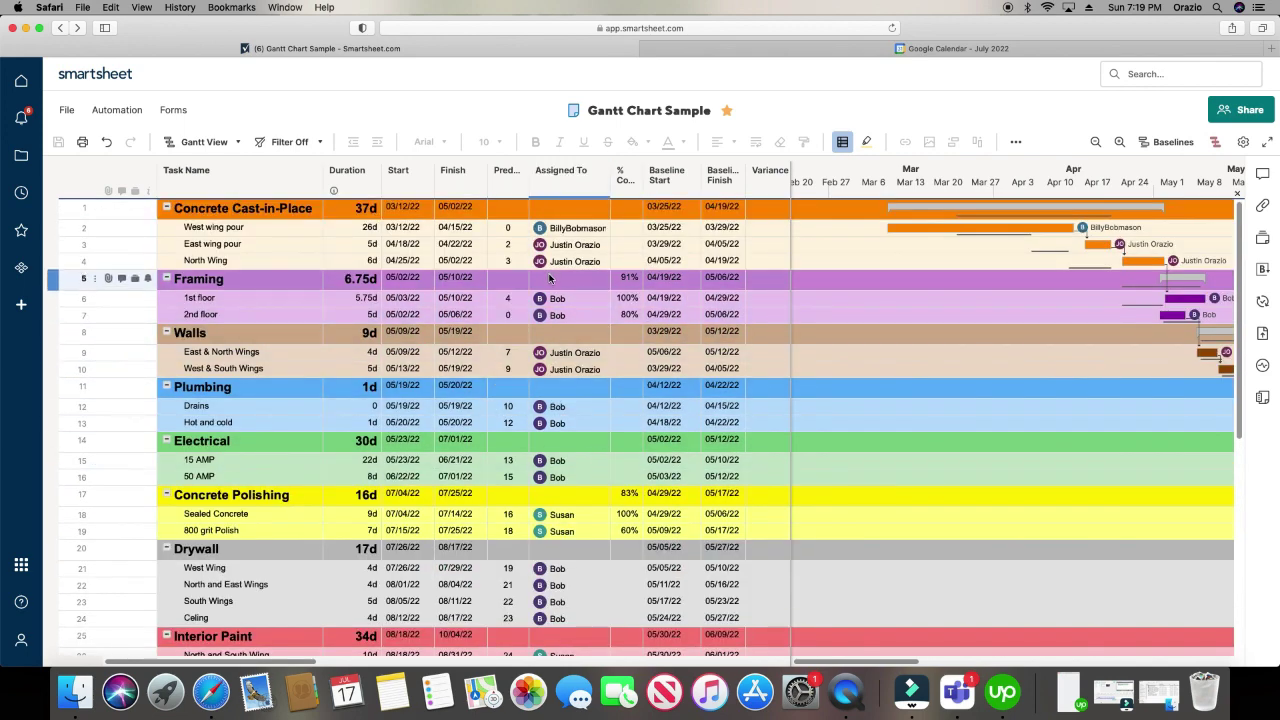
Step: Switch to Card View and check the View by Assigned To lane options without changing them
left_click(197, 141)
left_click(220, 222)
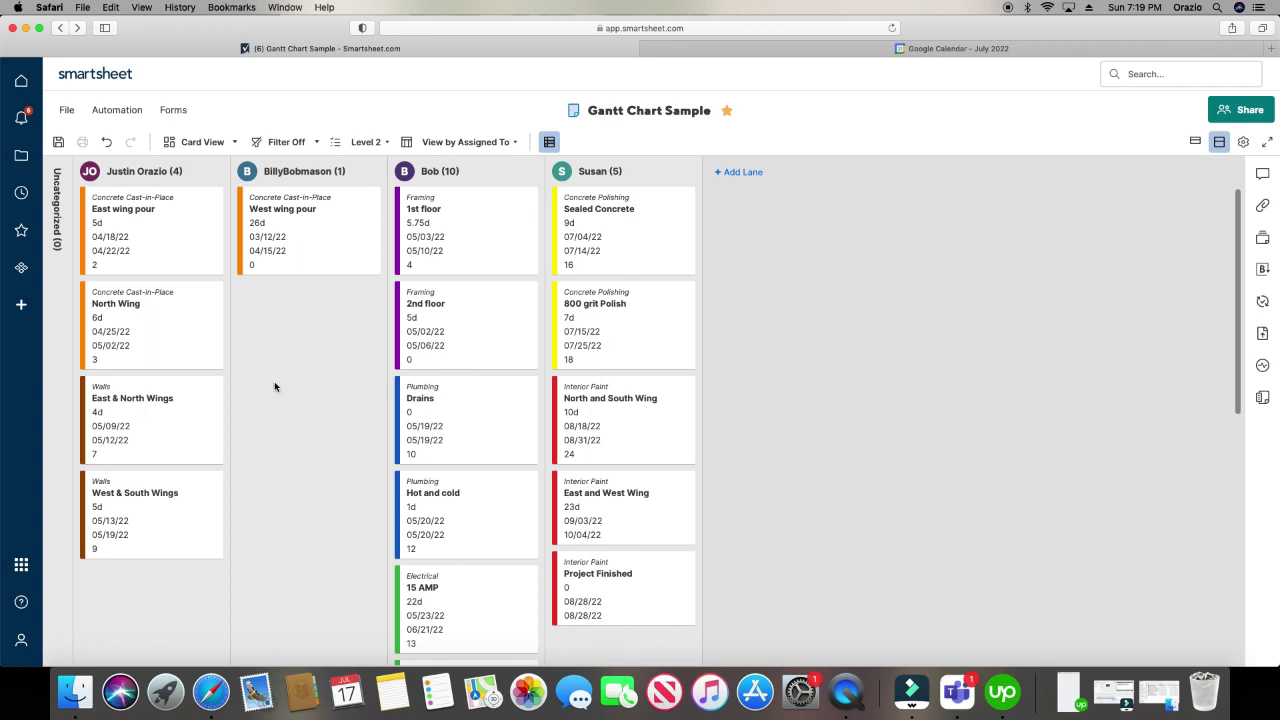
left_click(511, 146)
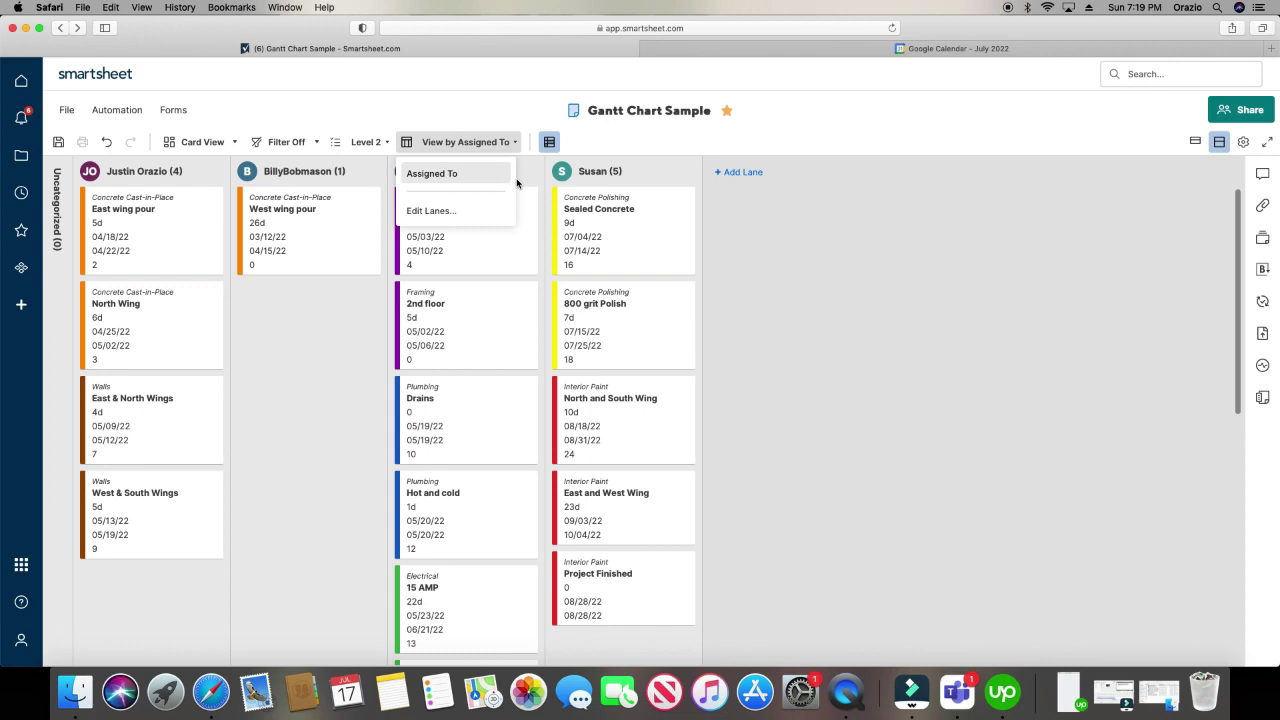
left_click(519, 185)
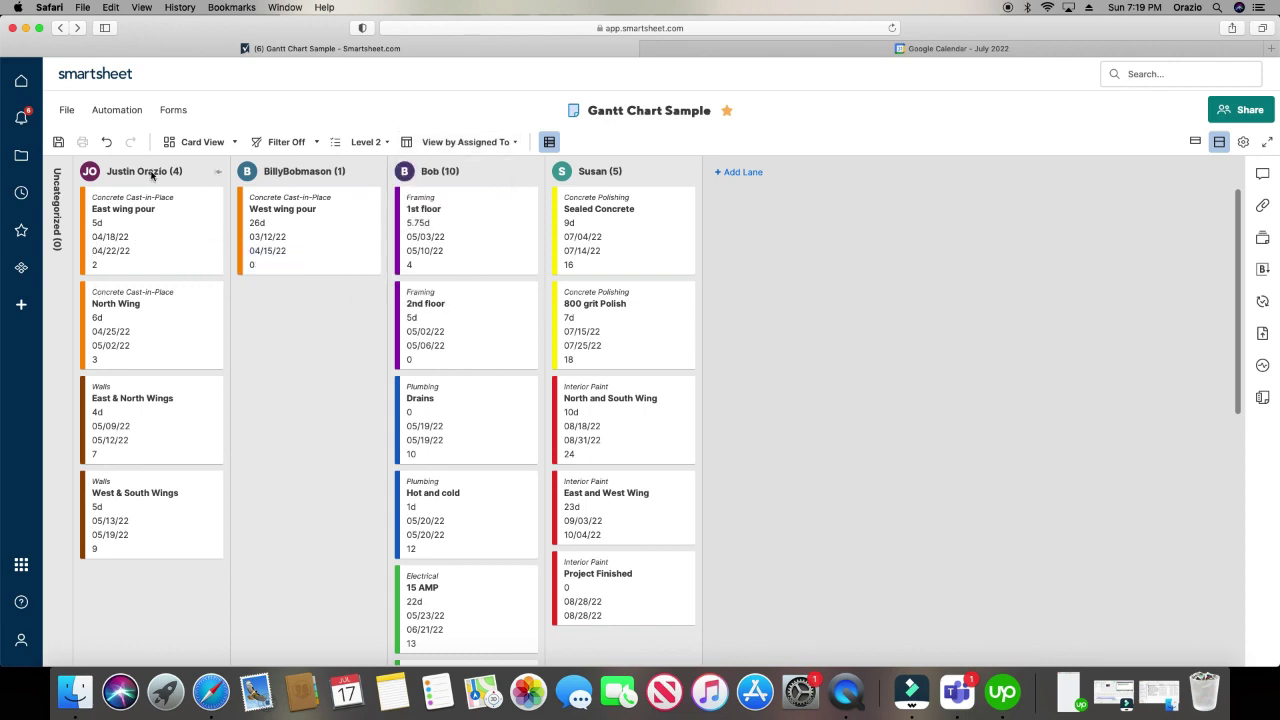
Step: Flip to Gantt View and then back to Card View assignee lanes
left_click(202, 141)
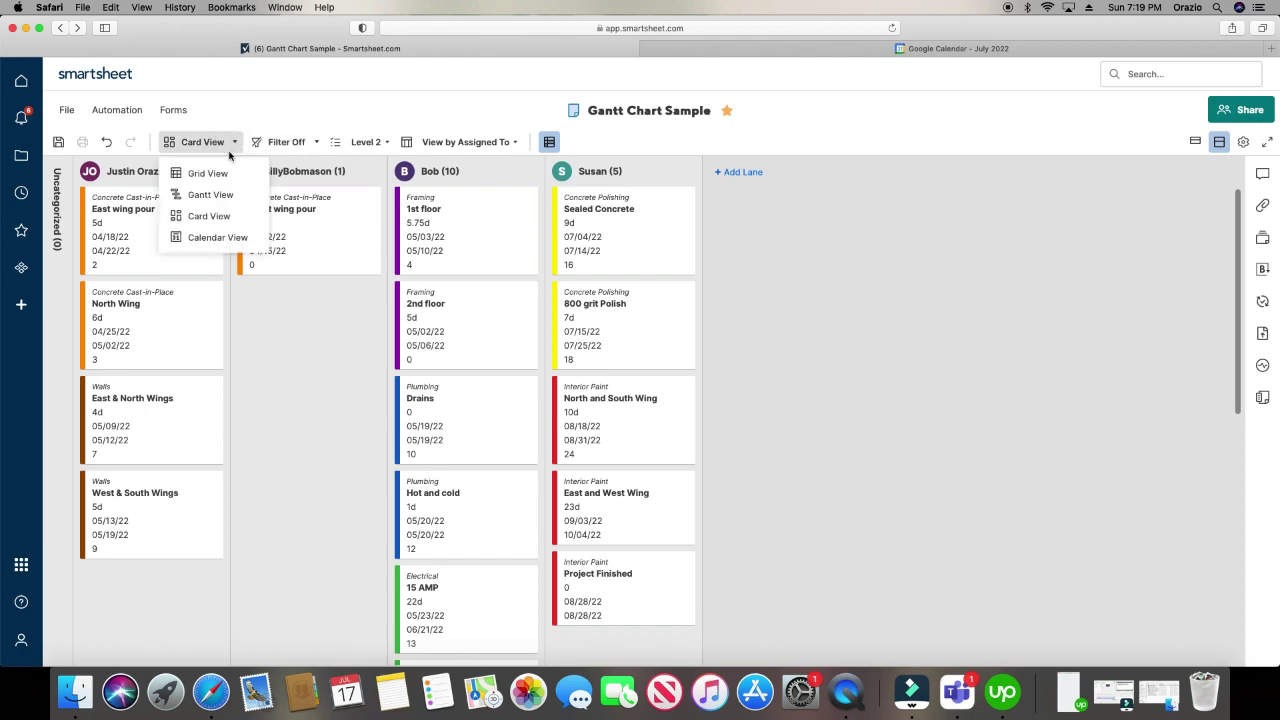
left_click(222, 195)
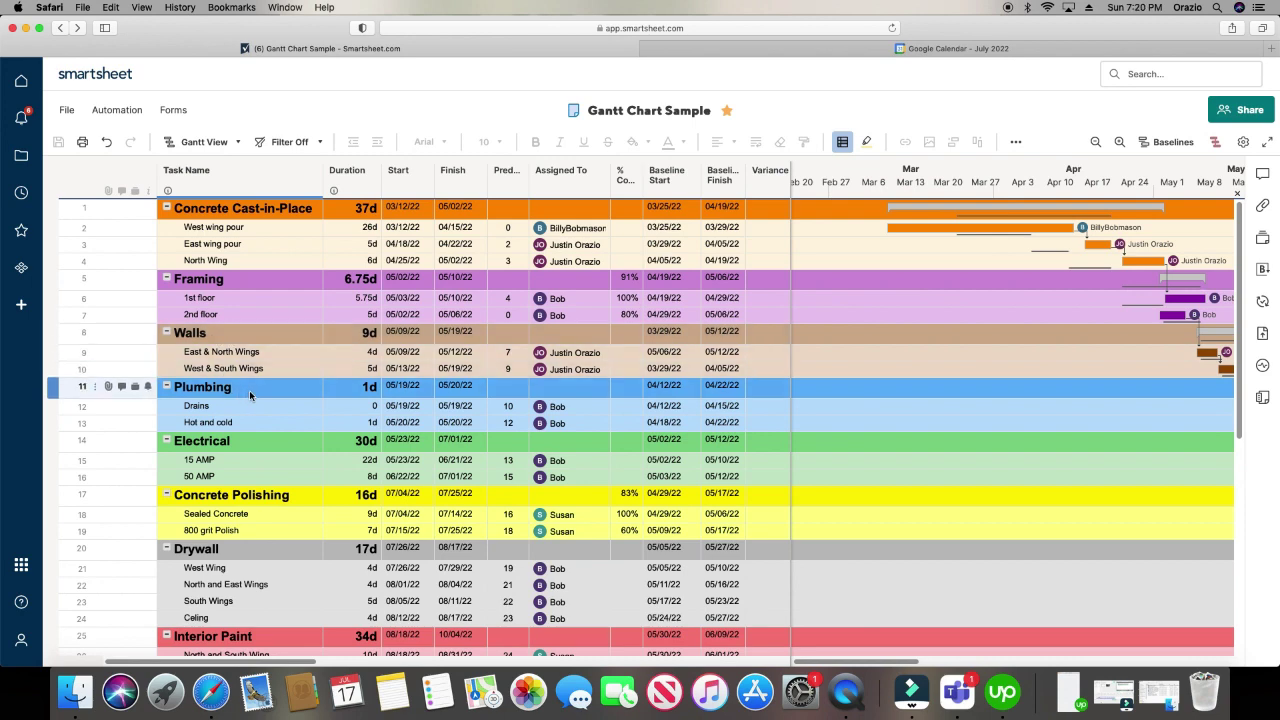
left_click(200, 142)
left_click(208, 216)
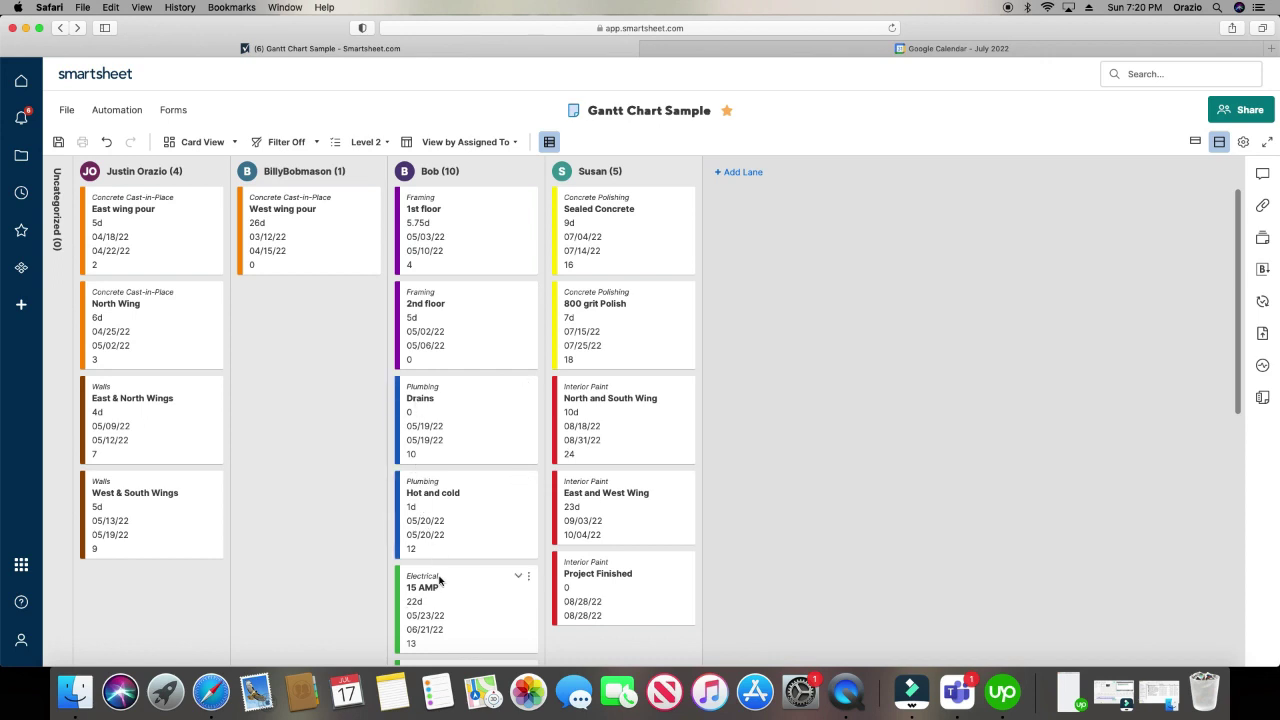
Step: Move the North Wing card to the bottom of its lane and begin adding a new lane
scroll(514, 541, "down", 5)
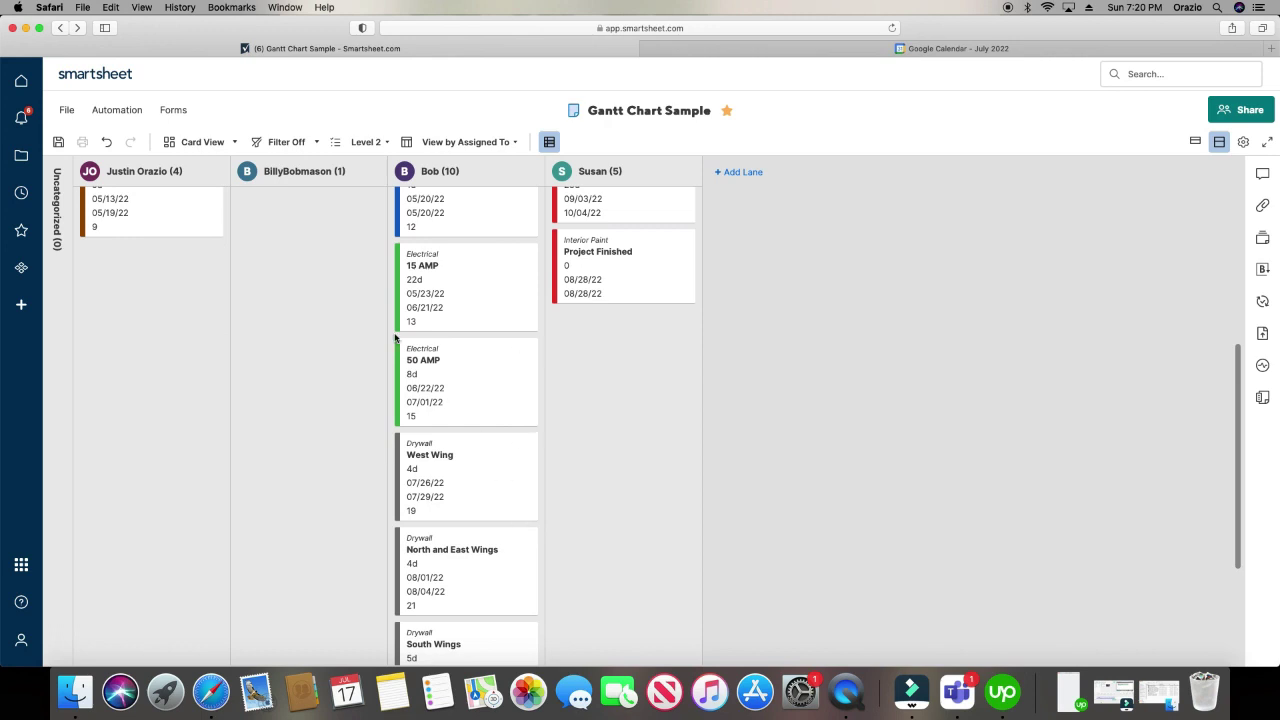
scroll(436, 448, "up", 5)
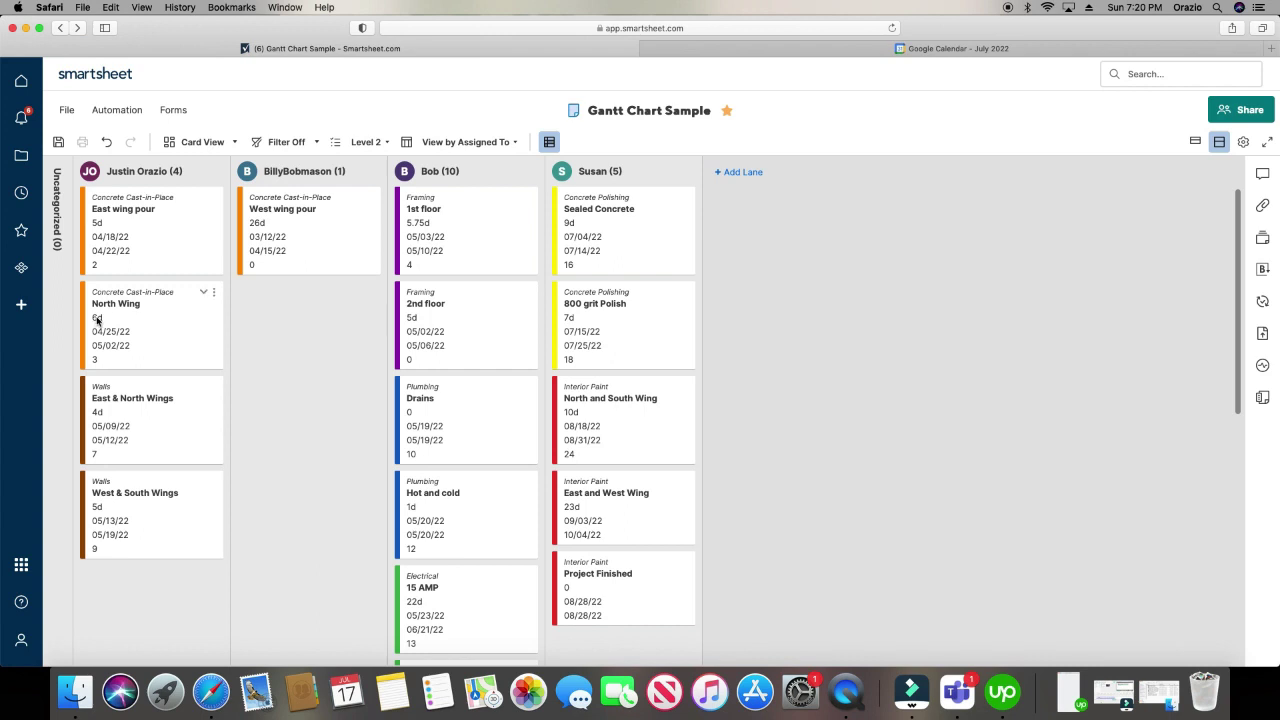
left_click_drag(98, 321, 150, 525)
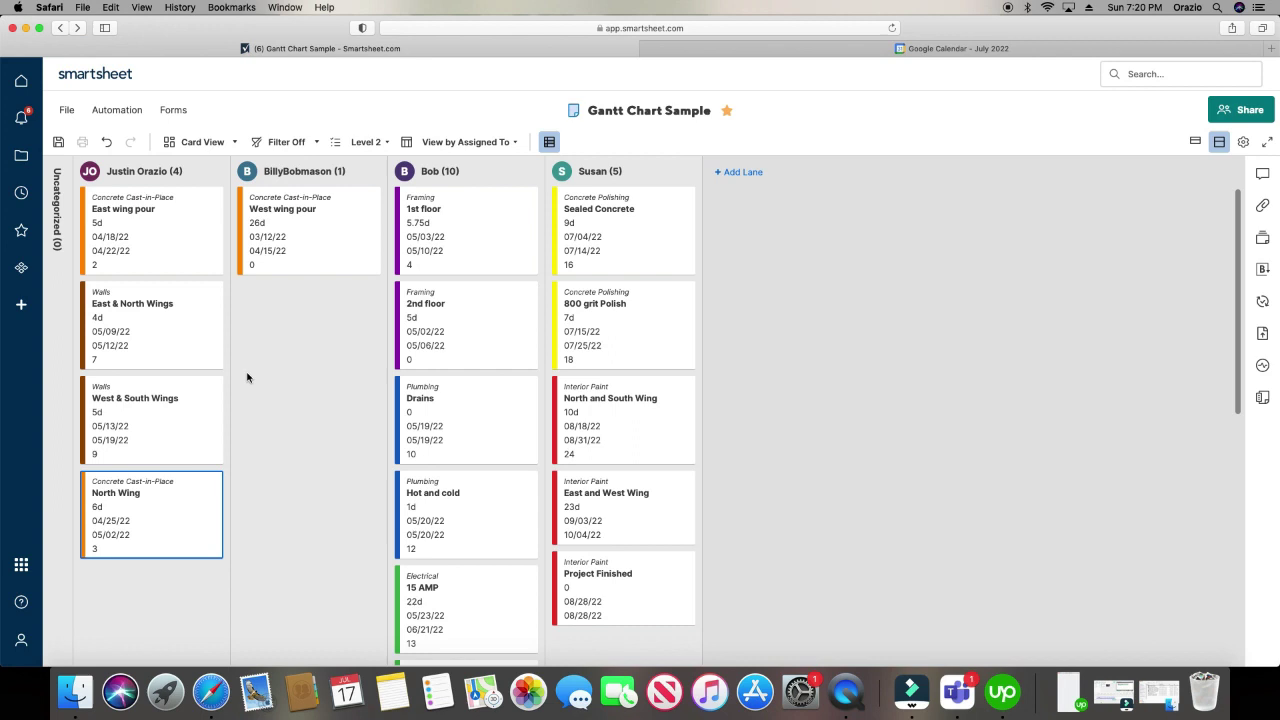
left_click(762, 173)
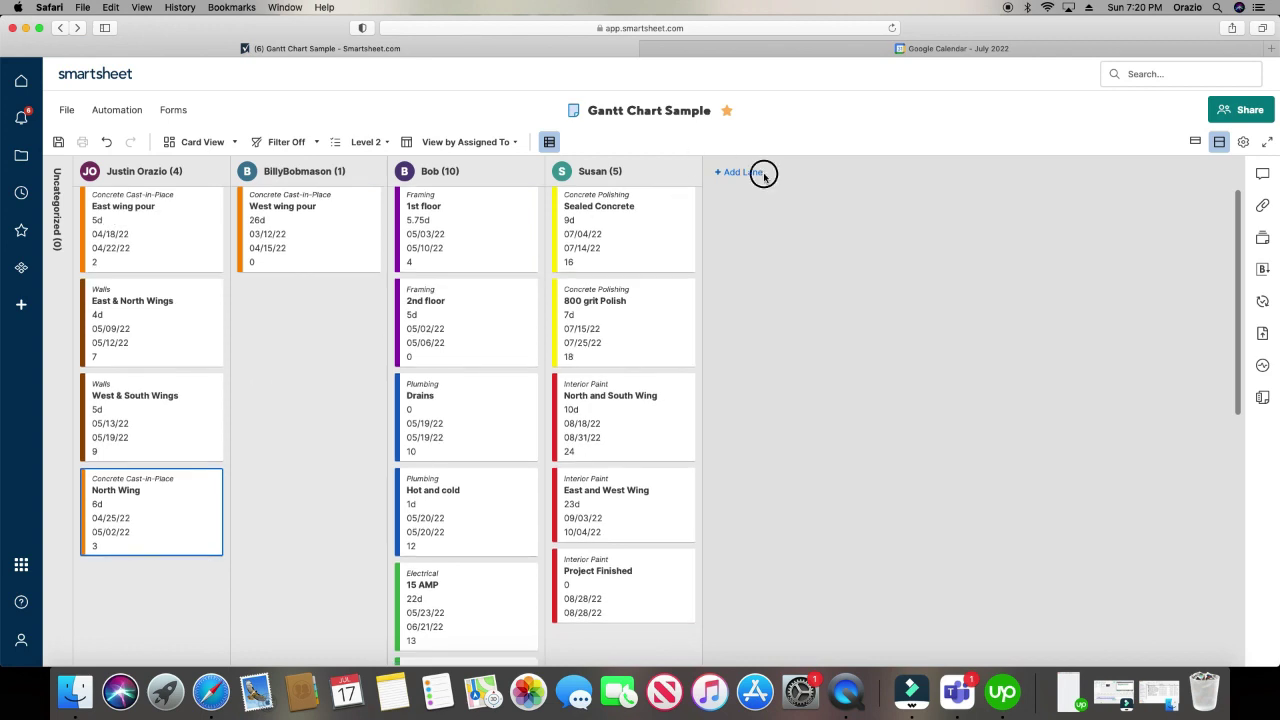
scroll(517, 378, "down", 2)
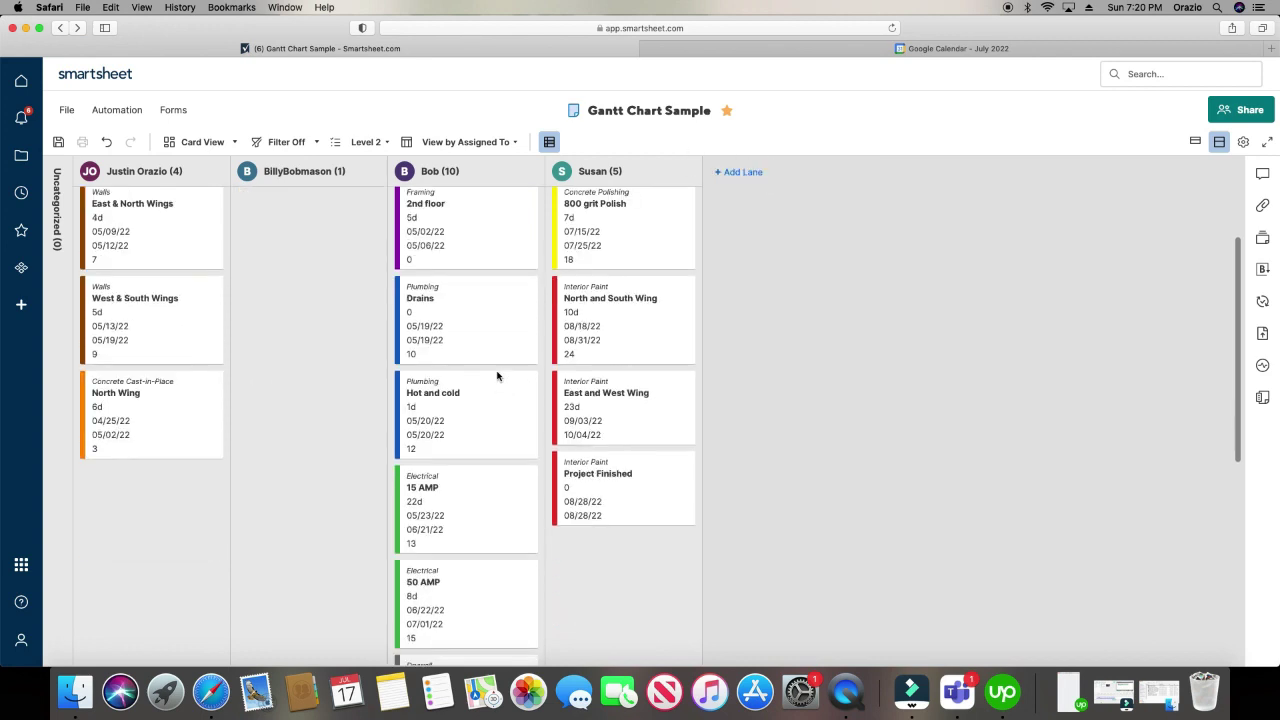
Step: Open Edit Lanes, view the available contacts, and close the dialog without changes
left_click(503, 141)
left_click(466, 176)
left_click(490, 148)
left_click(491, 210)
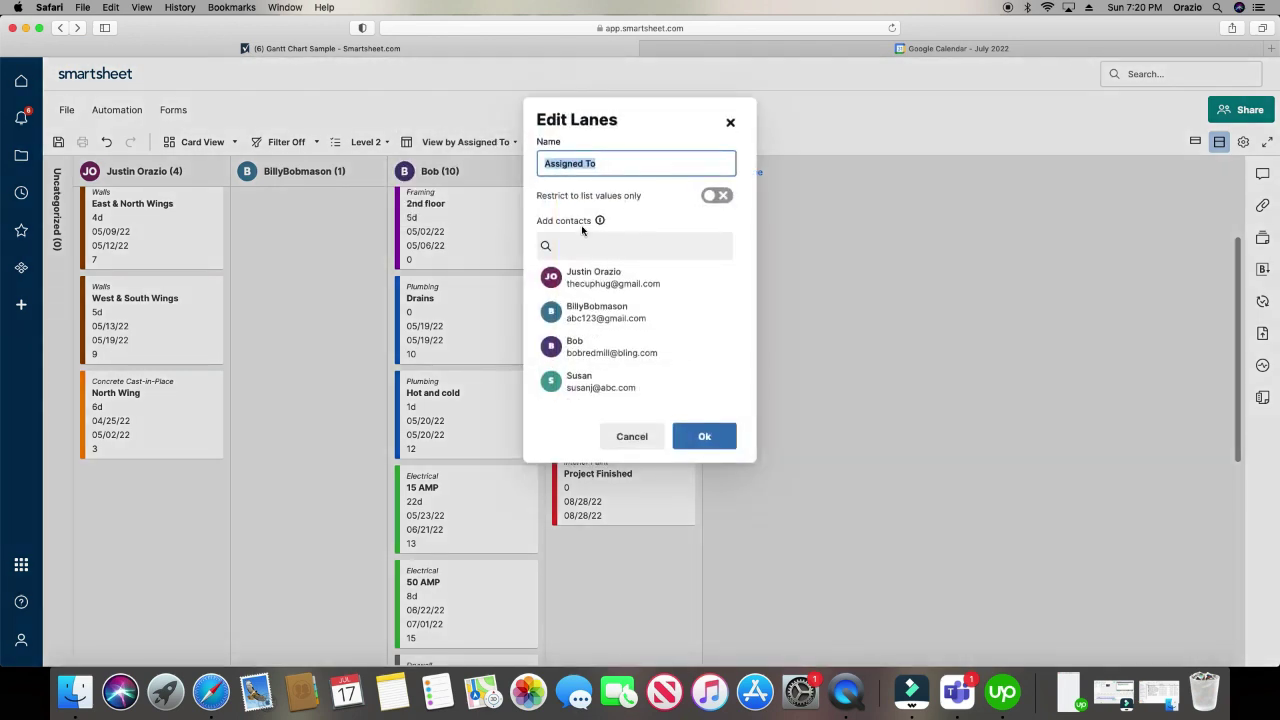
left_click(586, 246)
left_click(730, 122)
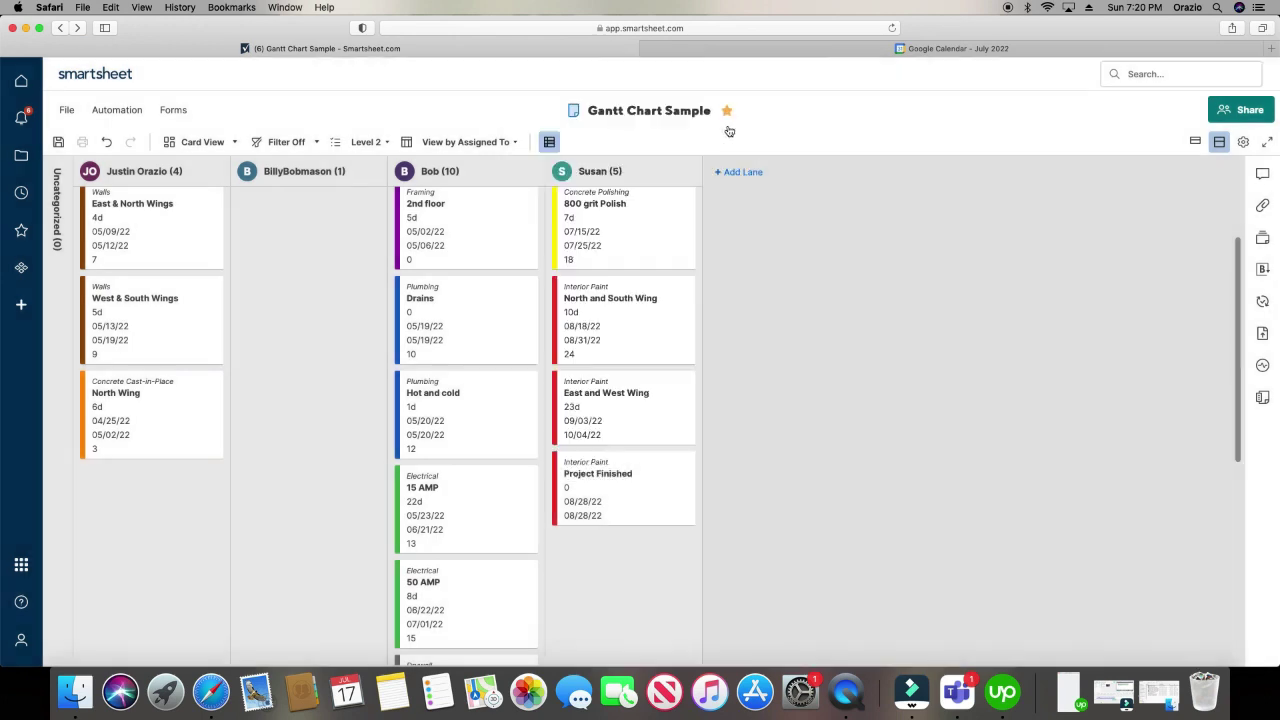
scroll(300, 323, "down", 1)
scroll(298, 323, "up", 3)
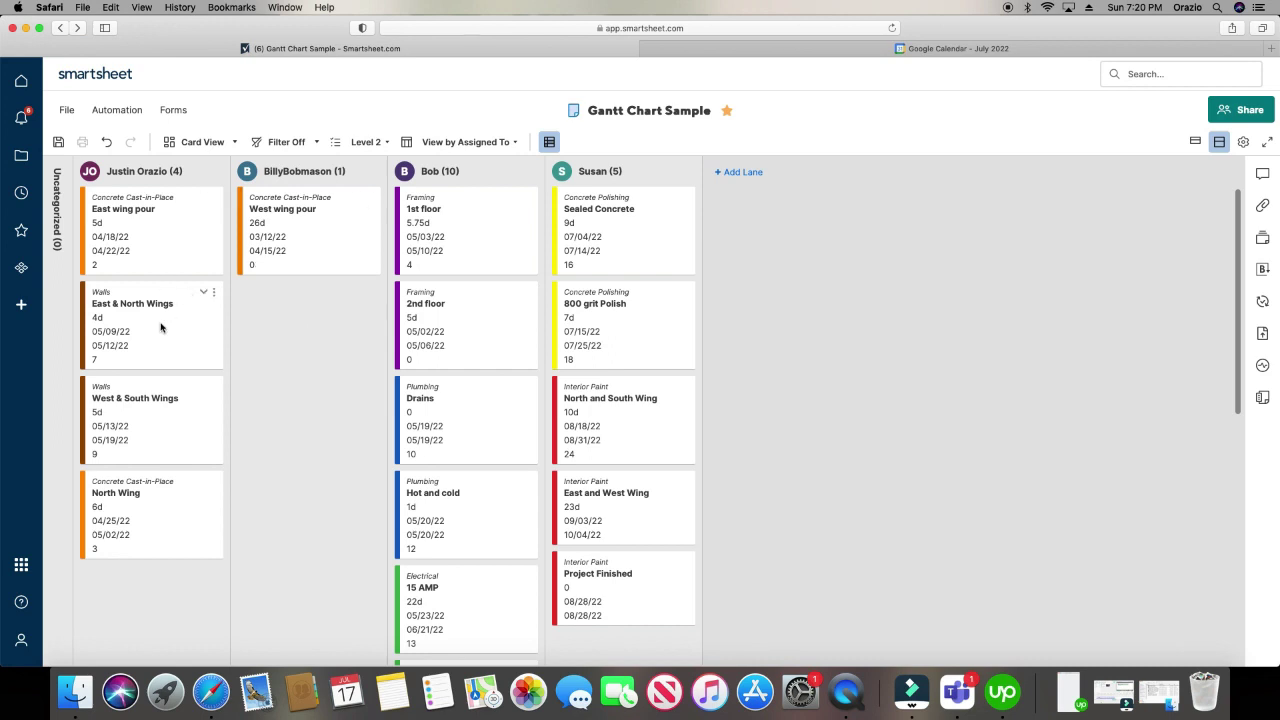
Step: Open the West wing pour card's edit form, review all its fields, and cancel without saving
left_click(362, 201)
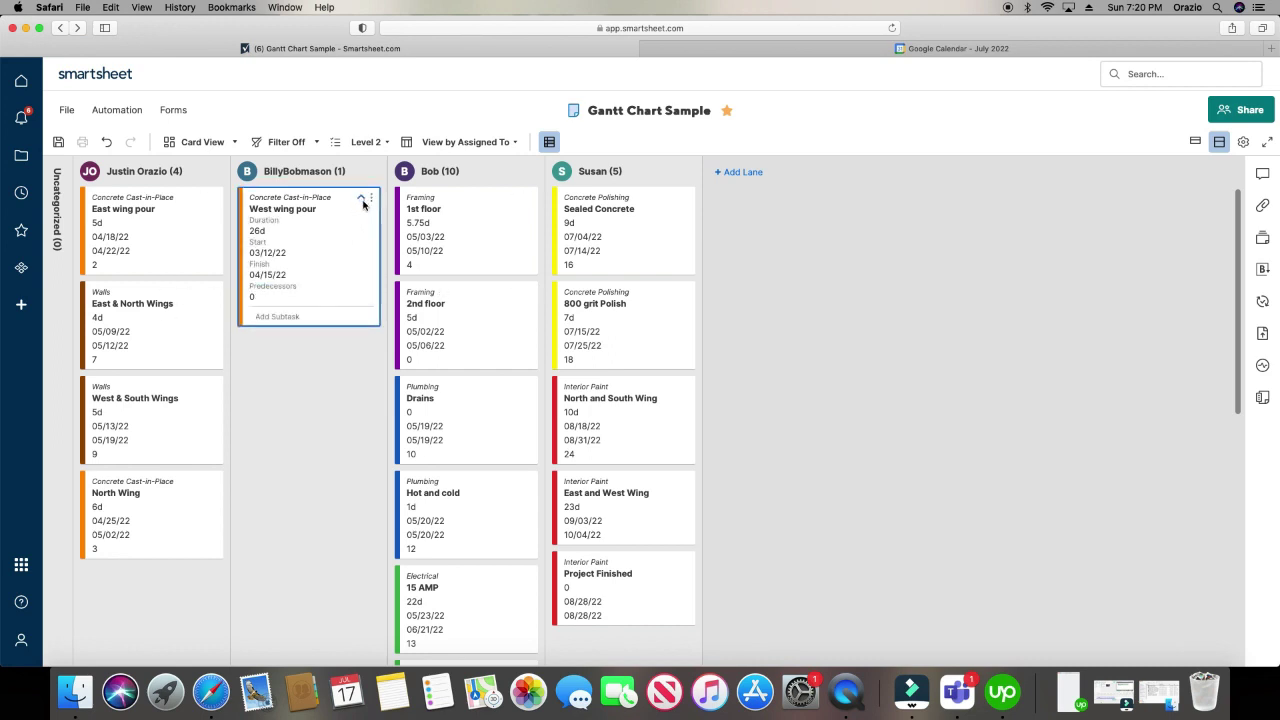
left_click(371, 199)
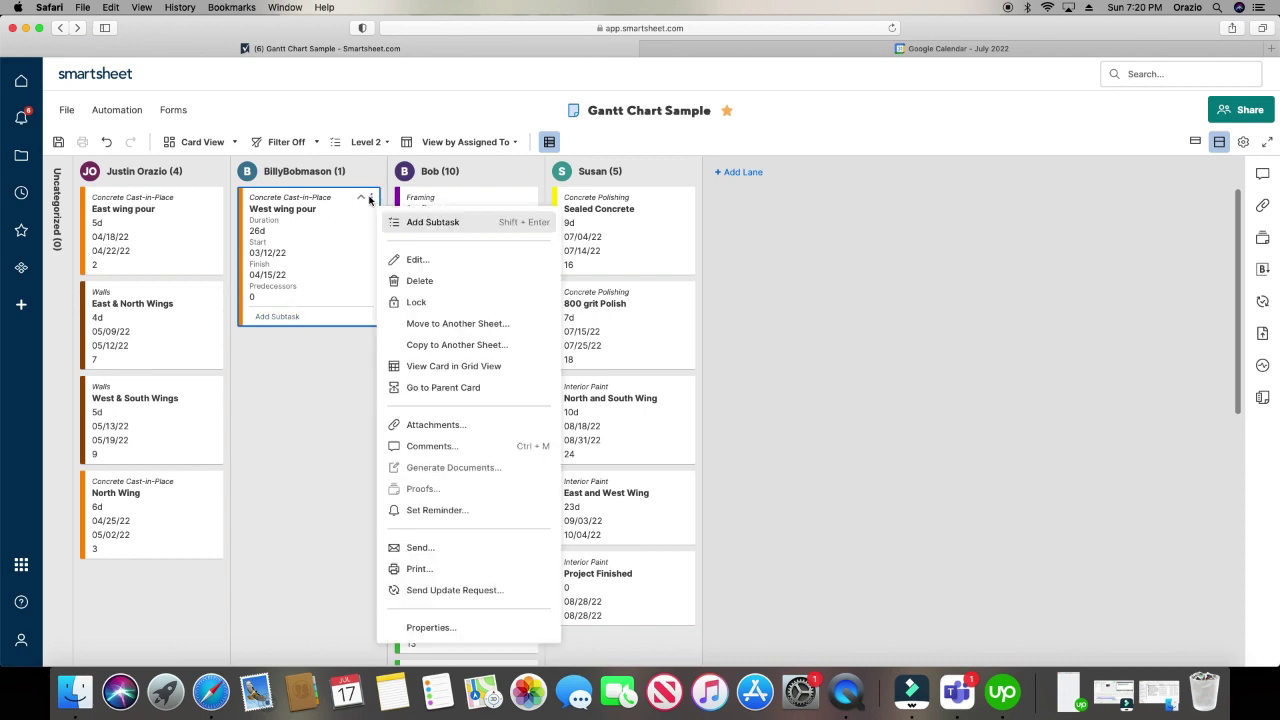
left_click(424, 257)
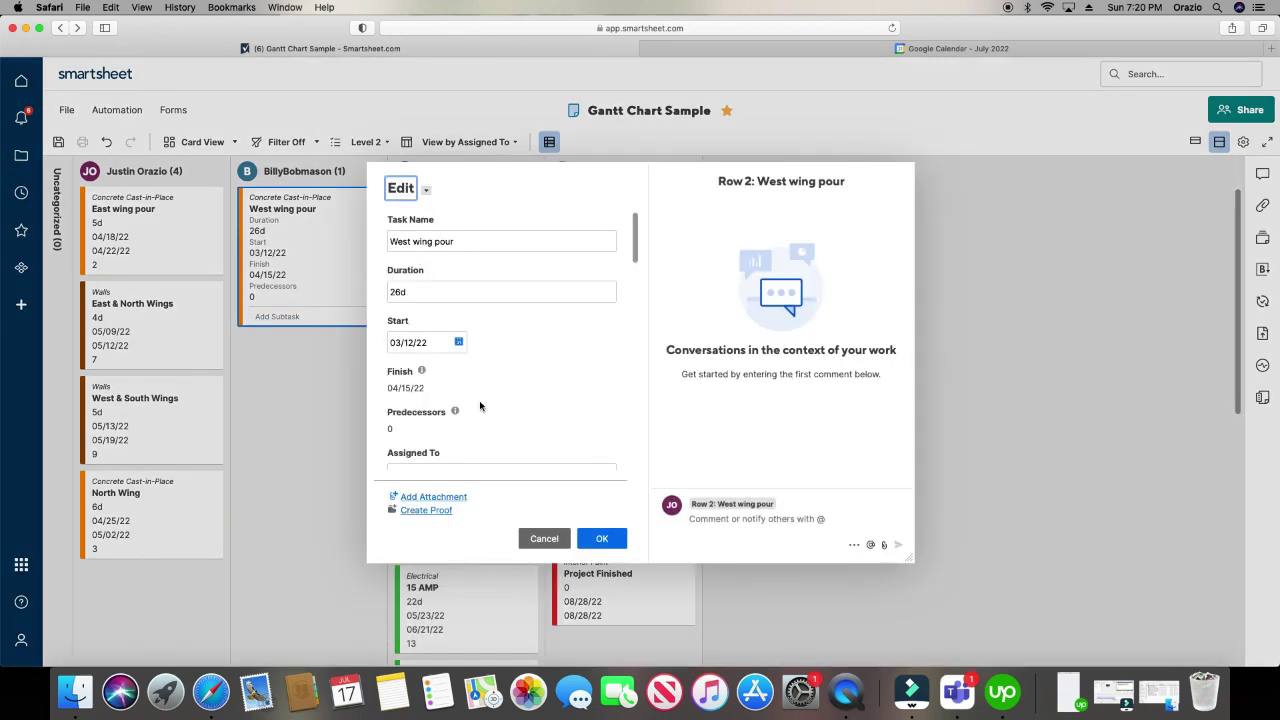
scroll(491, 378, "down", 10)
scroll(491, 378, "down", 2)
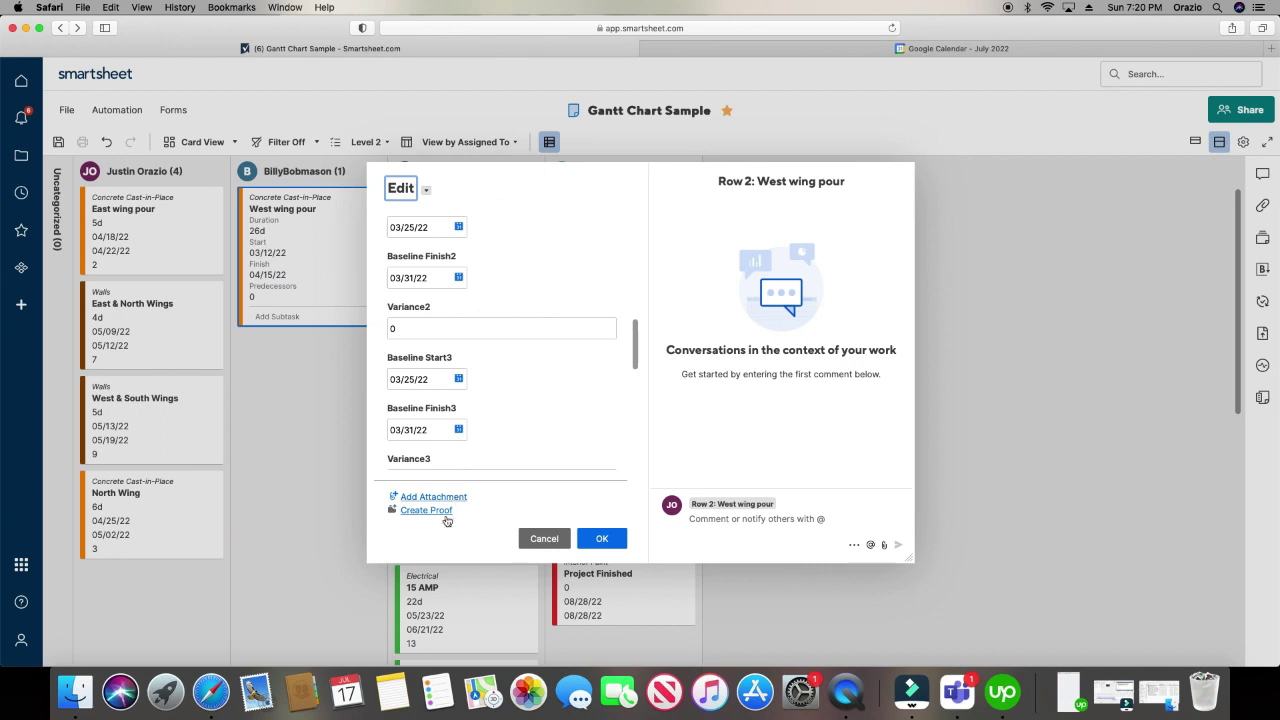
scroll(527, 347, "down", 1)
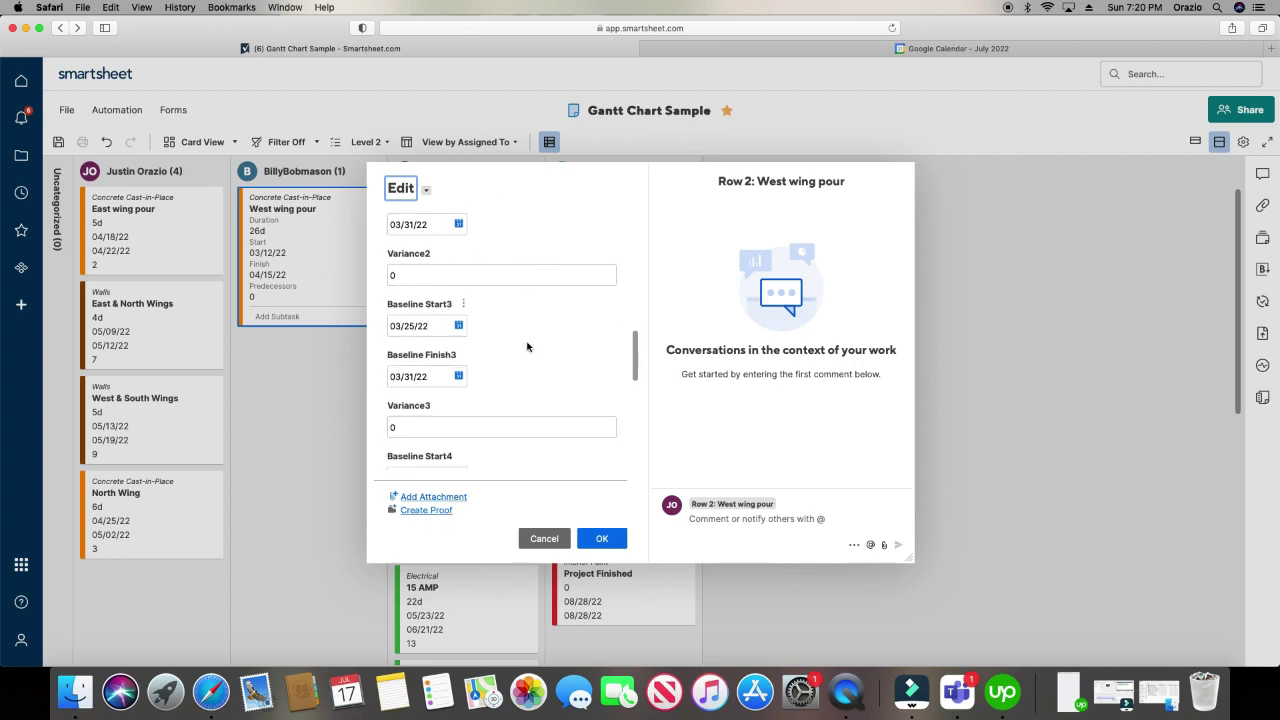
left_click(561, 538)
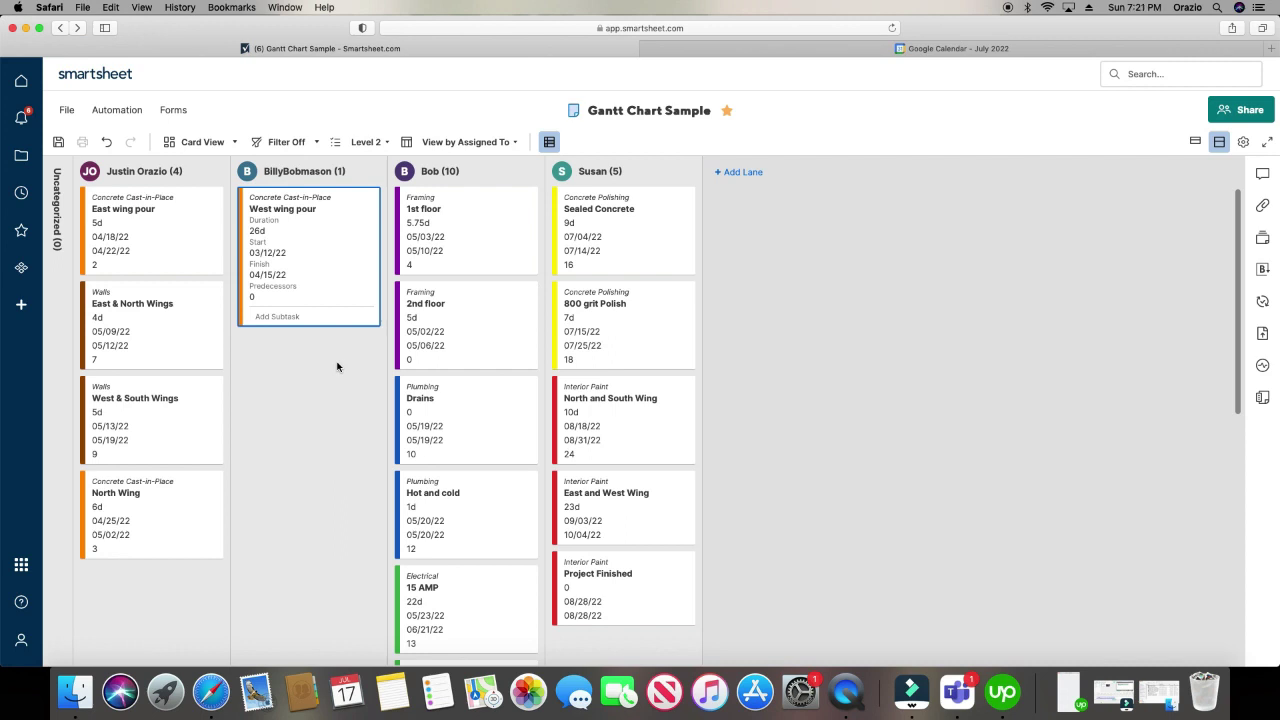
Step: Switch the sheet to Calendar View, laying tasks out across July–August 2022
left_click(187, 147)
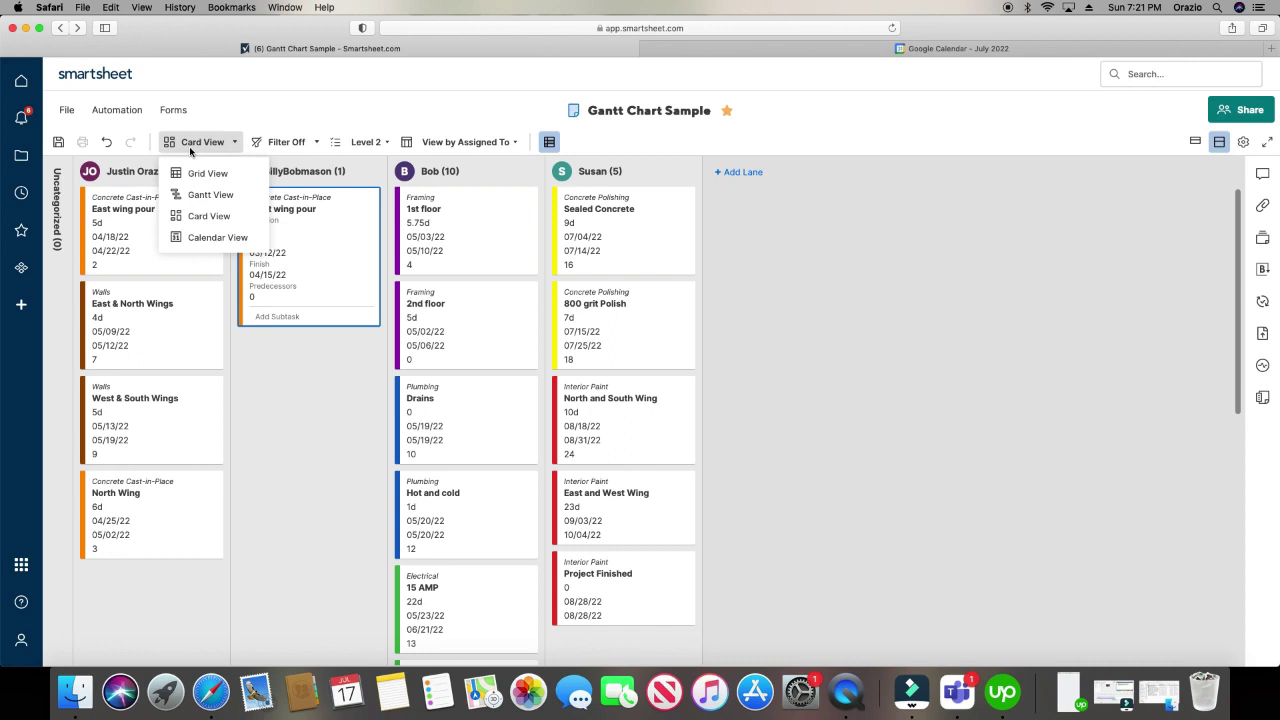
left_click(215, 238)
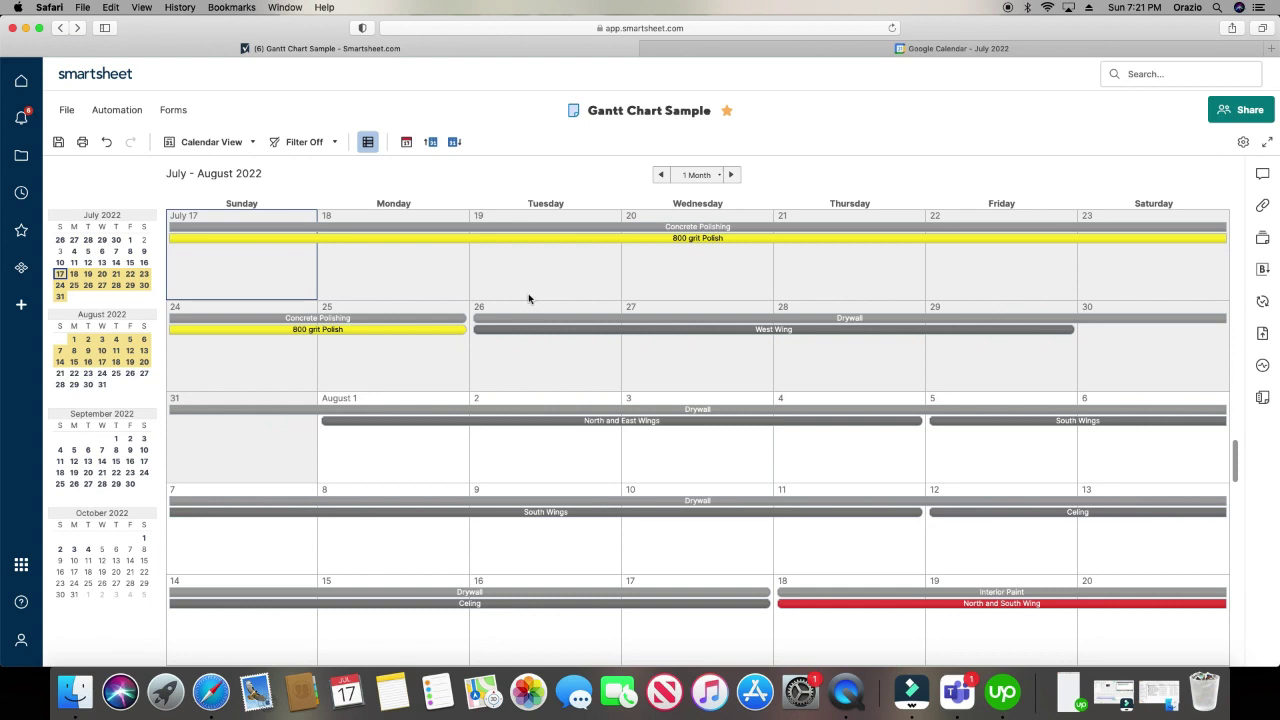
left_click(240, 146)
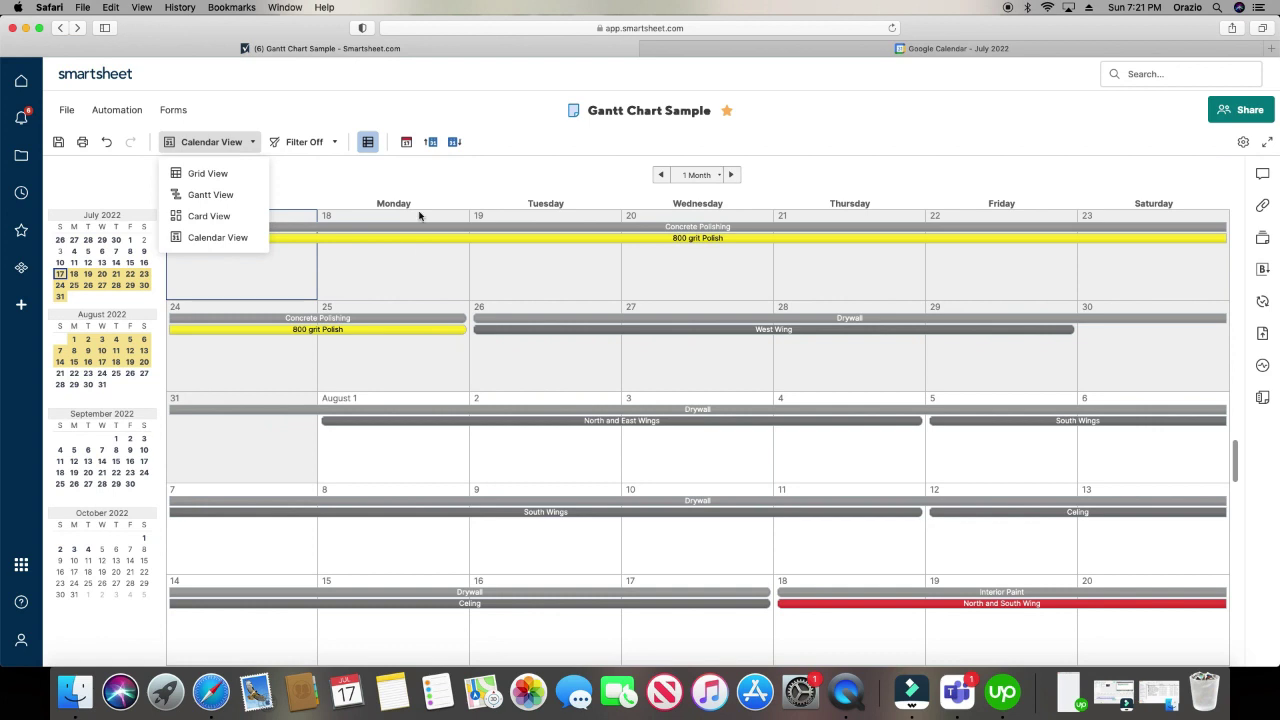
Step: Glance at the empty July 2022 month in Google Calendar, then return to Smartsheet
left_click(831, 48)
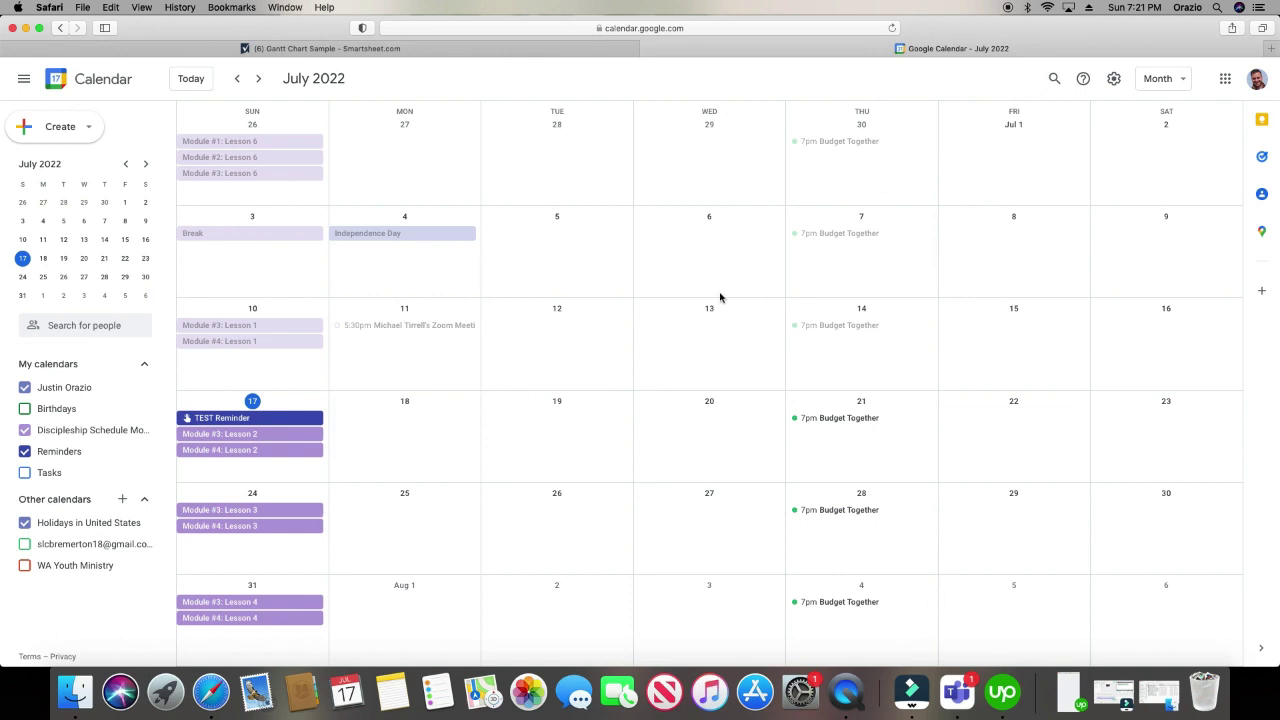
left_click(541, 49)
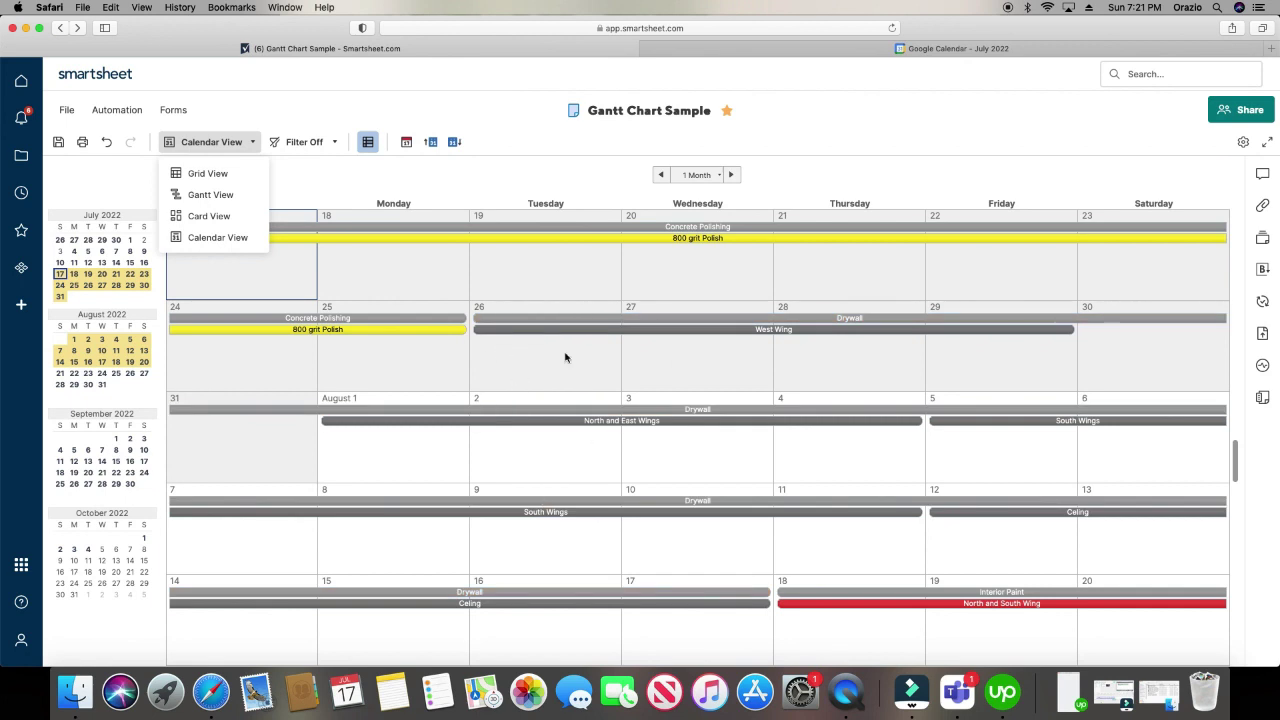
Step: Dismiss the view list, try the Publish iCal icon, then look at Google Calendar's July 2022 month
left_click(568, 281)
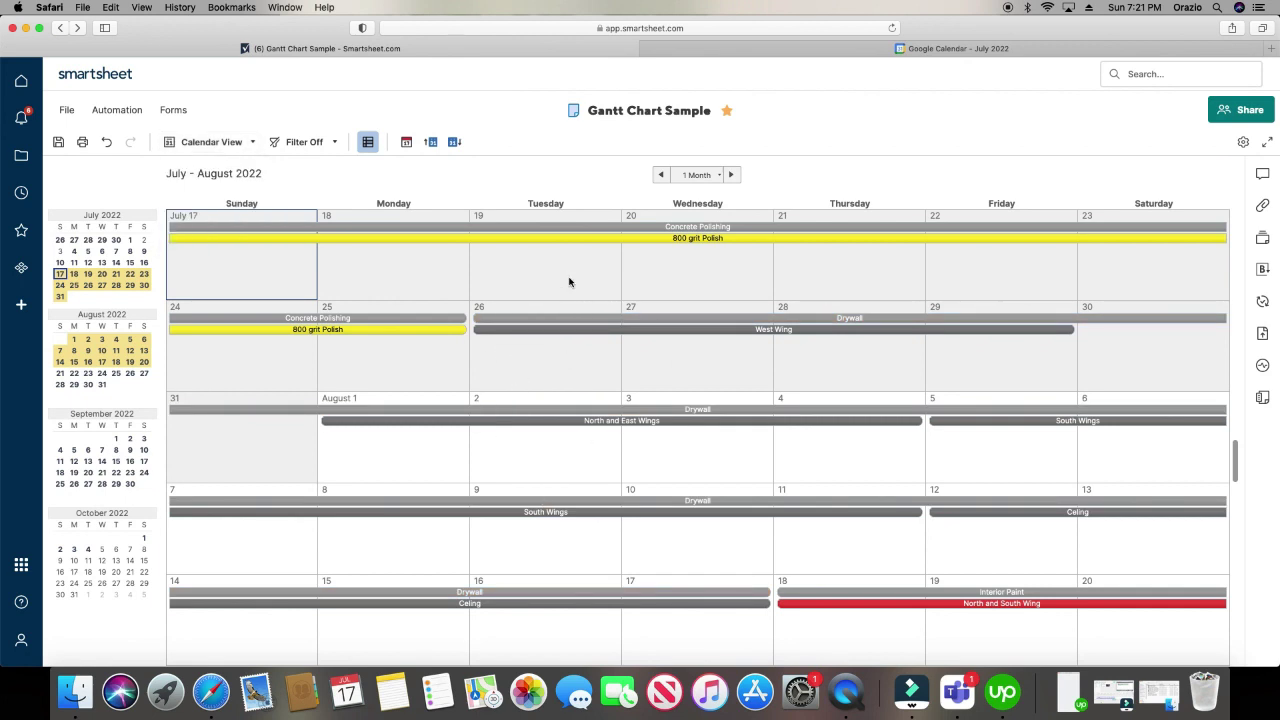
left_click(404, 143)
left_click(842, 50)
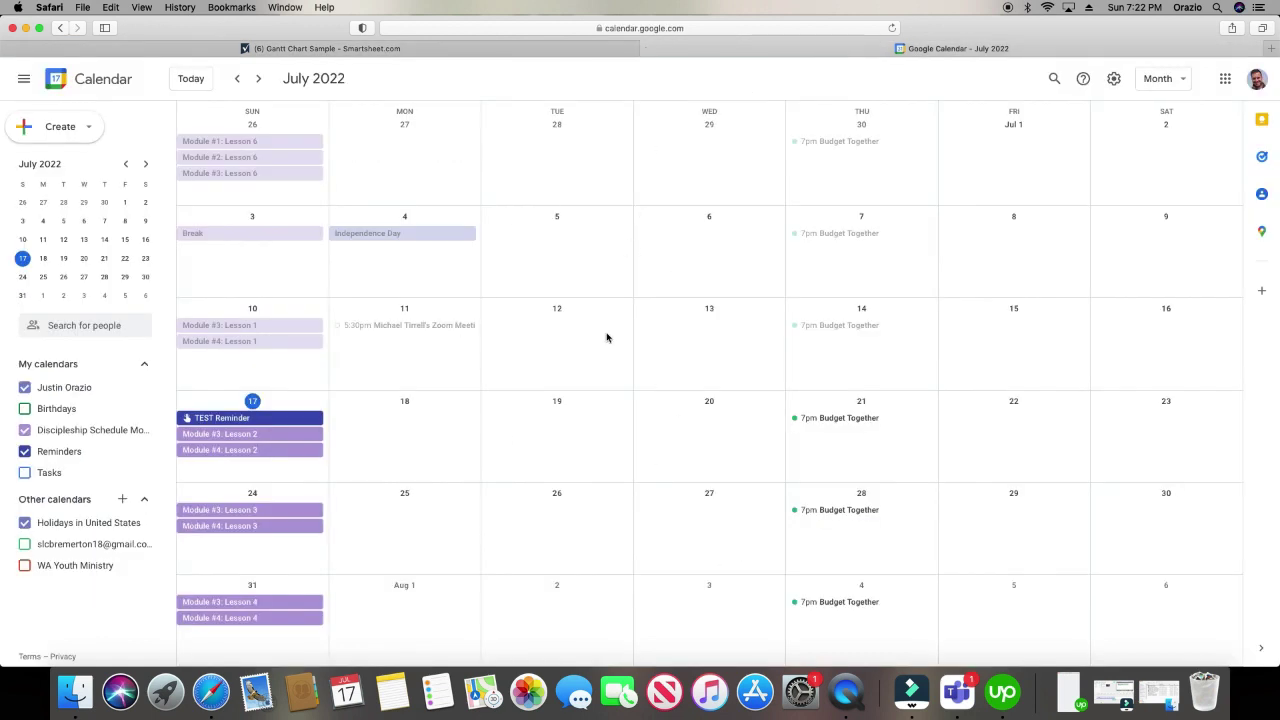
Step: Publish the sheet to Google Calendar as 'Gantt Chart Sample' and dismiss the success message
left_click(557, 48)
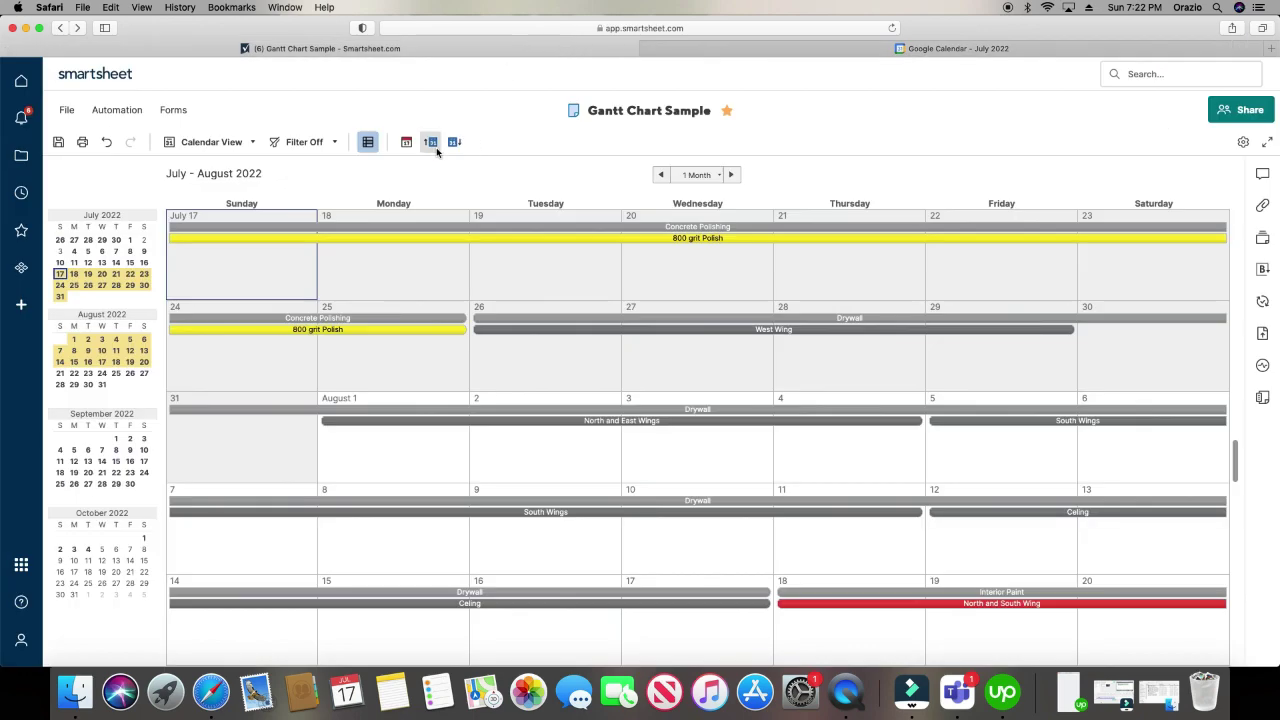
left_click(433, 145)
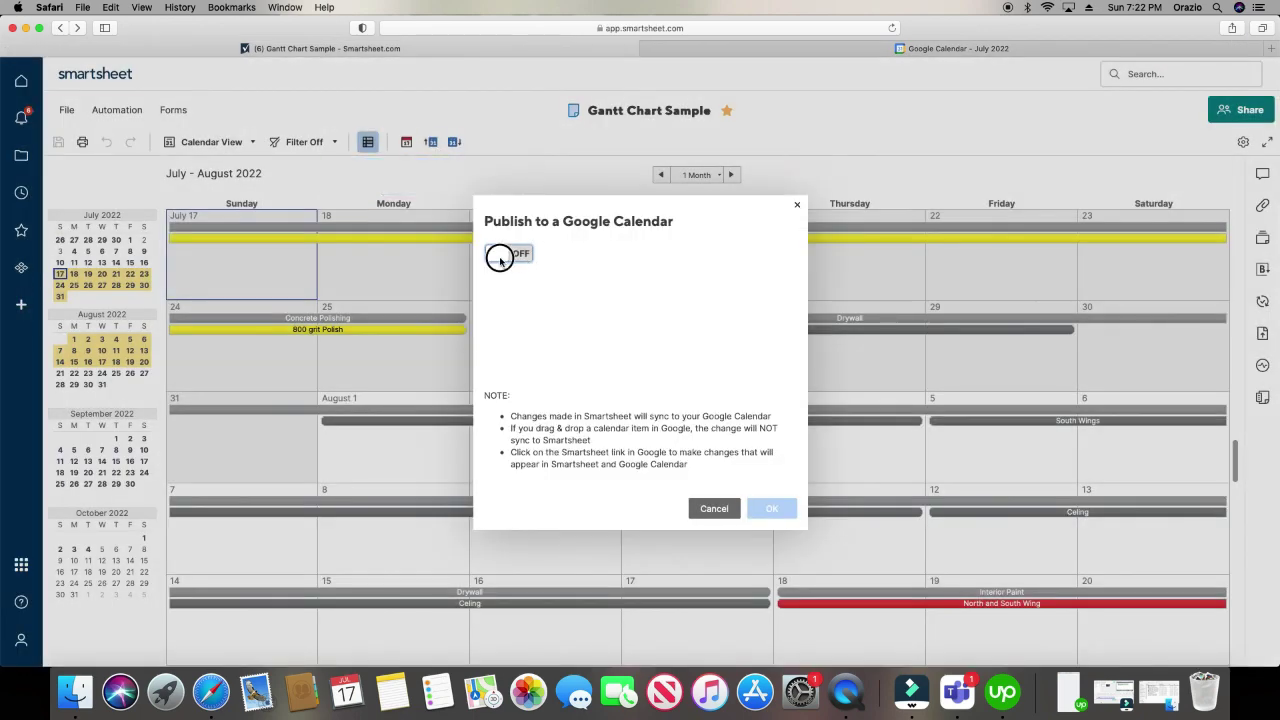
left_click(500, 258)
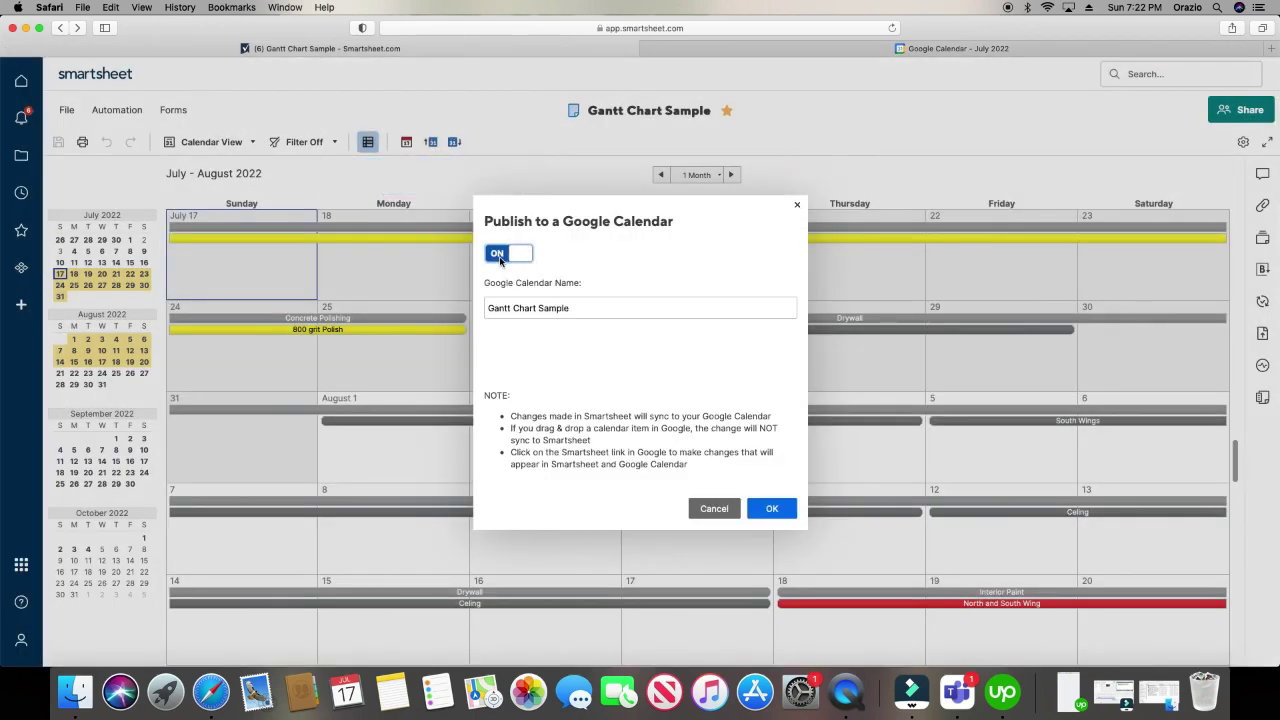
left_click(795, 507)
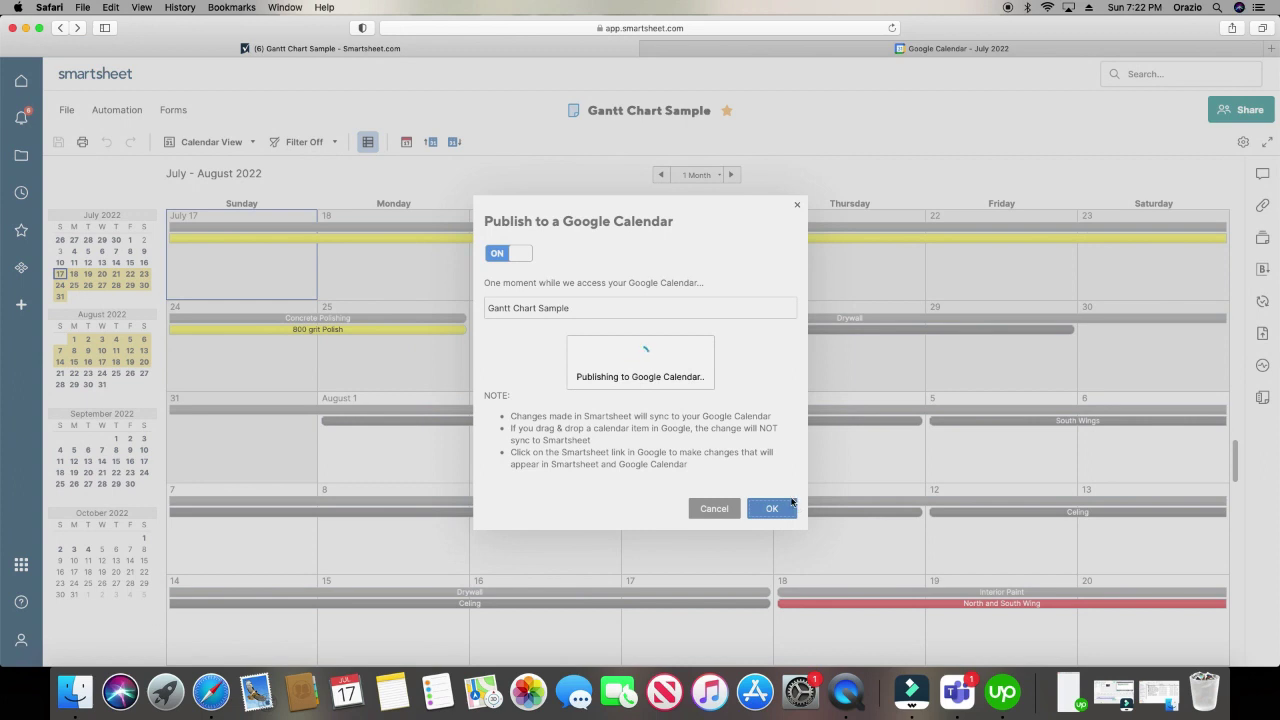
left_click(722, 412)
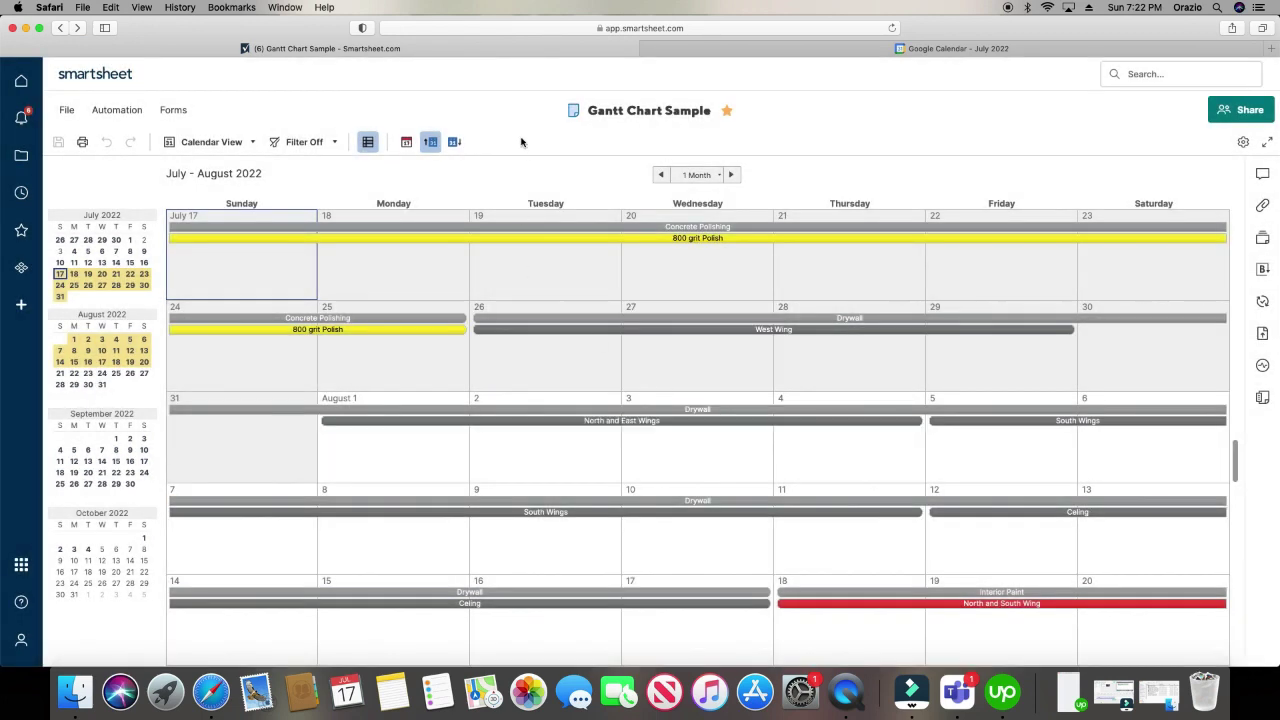
Step: Reload Google Calendar, check the Gantt Chart Sample tasks through August 2022, and return to Smartsheet
left_click(741, 49)
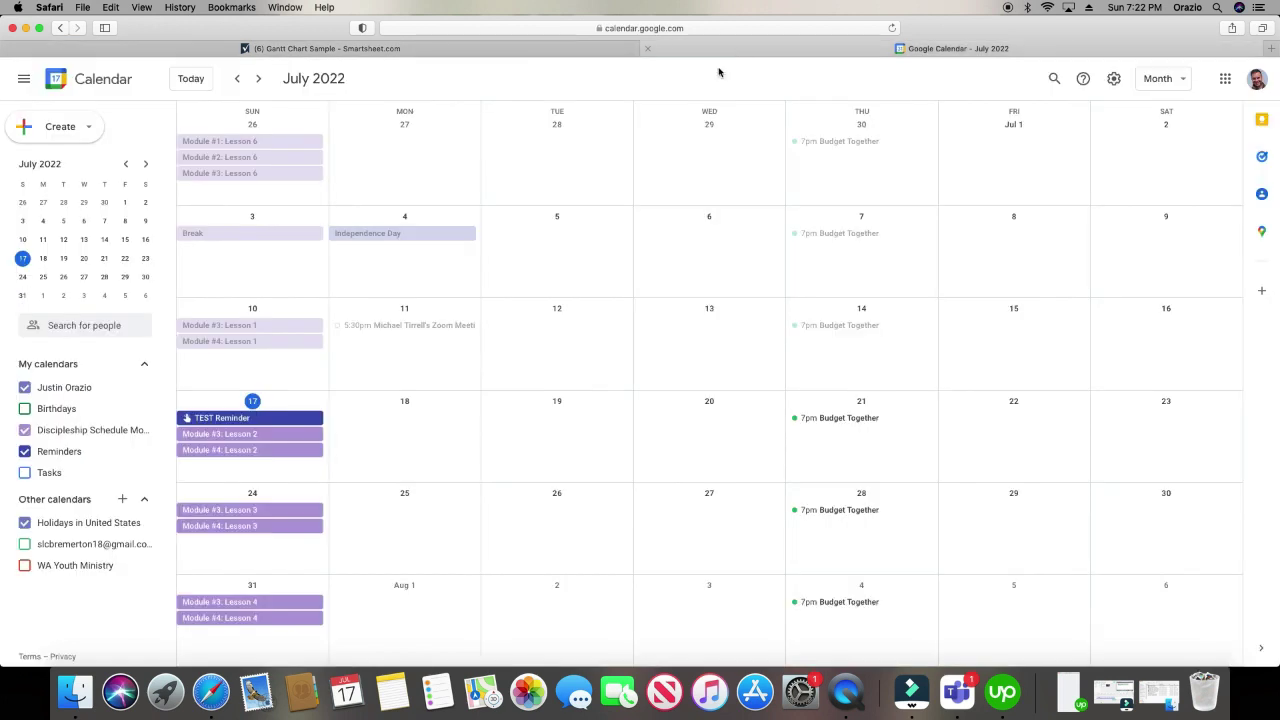
left_click(891, 29)
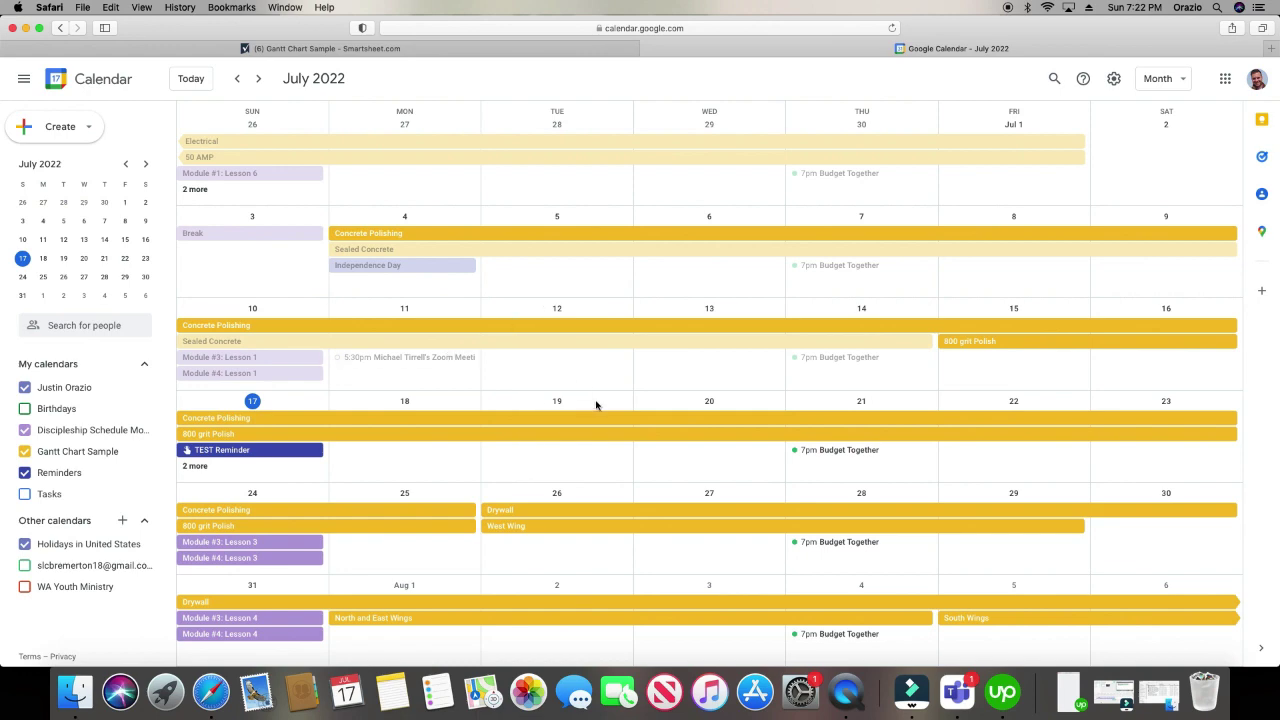
scroll(590, 404, "up", 2)
scroll(586, 404, "down", 2)
scroll(586, 404, "down", 2)
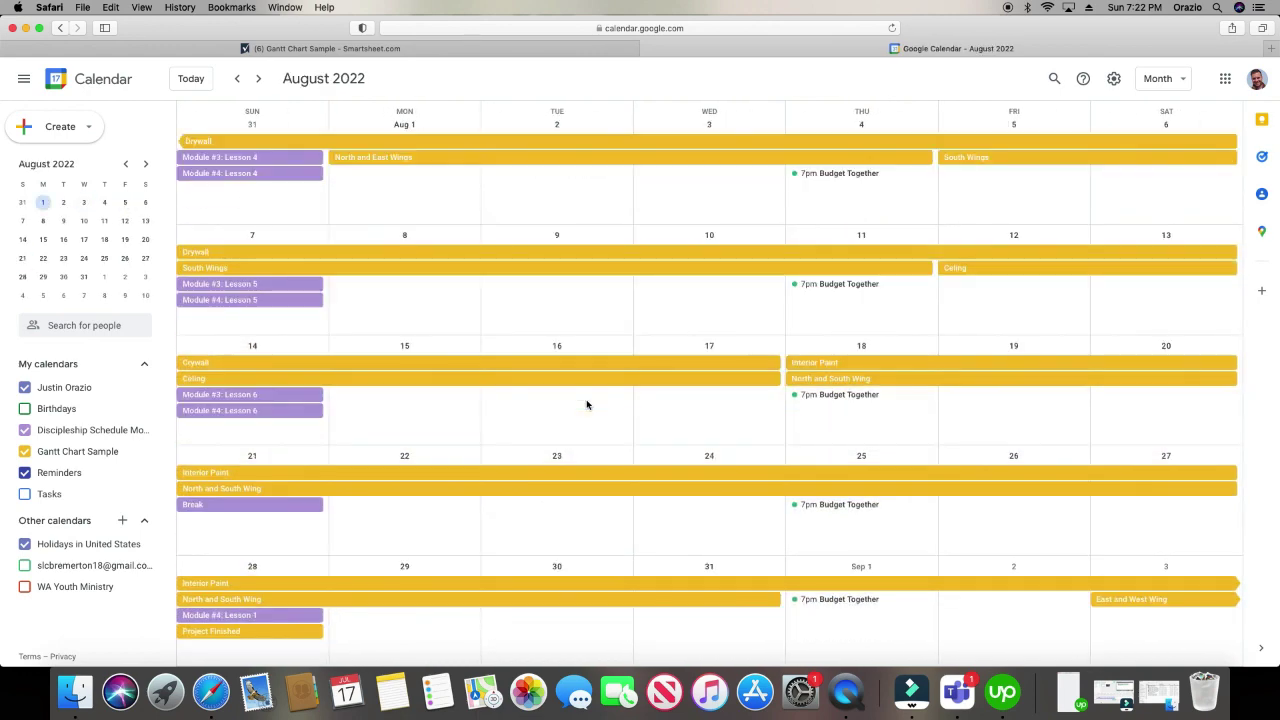
left_click(458, 47)
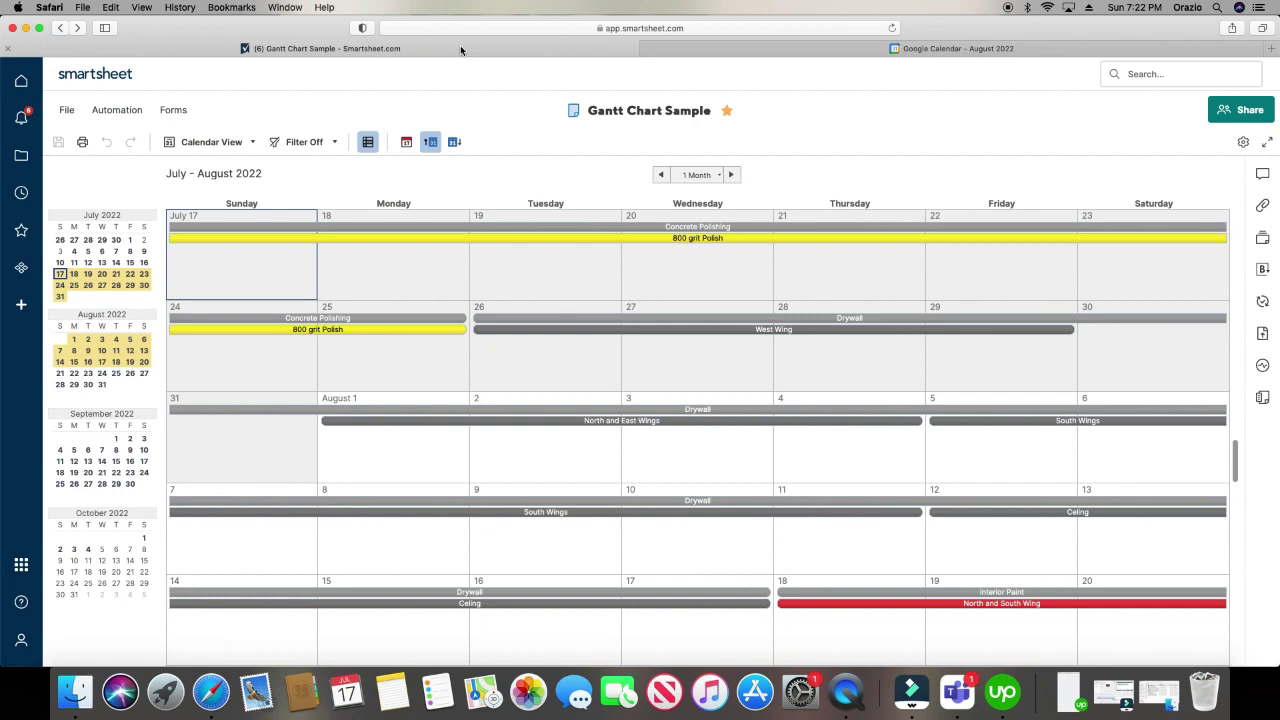
Step: Change the Gantt Chart Sample sheet from Calendar View to Gantt View
left_click(218, 149)
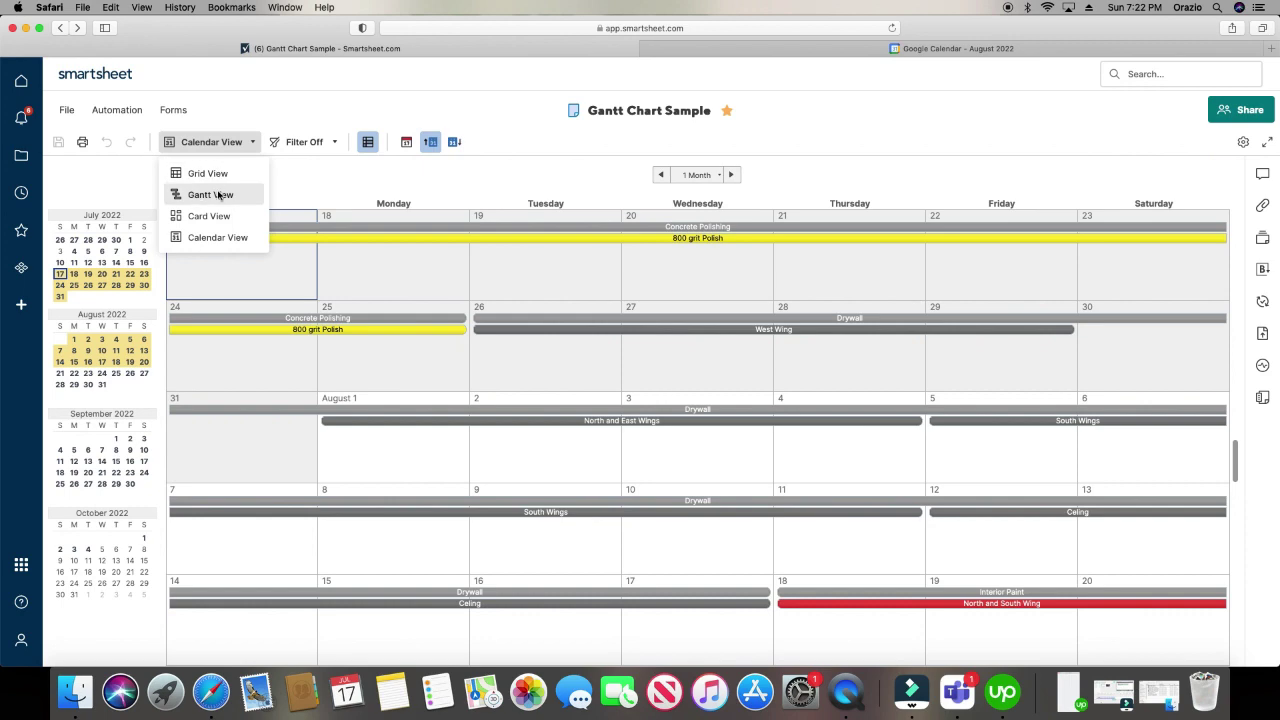
left_click(218, 195)
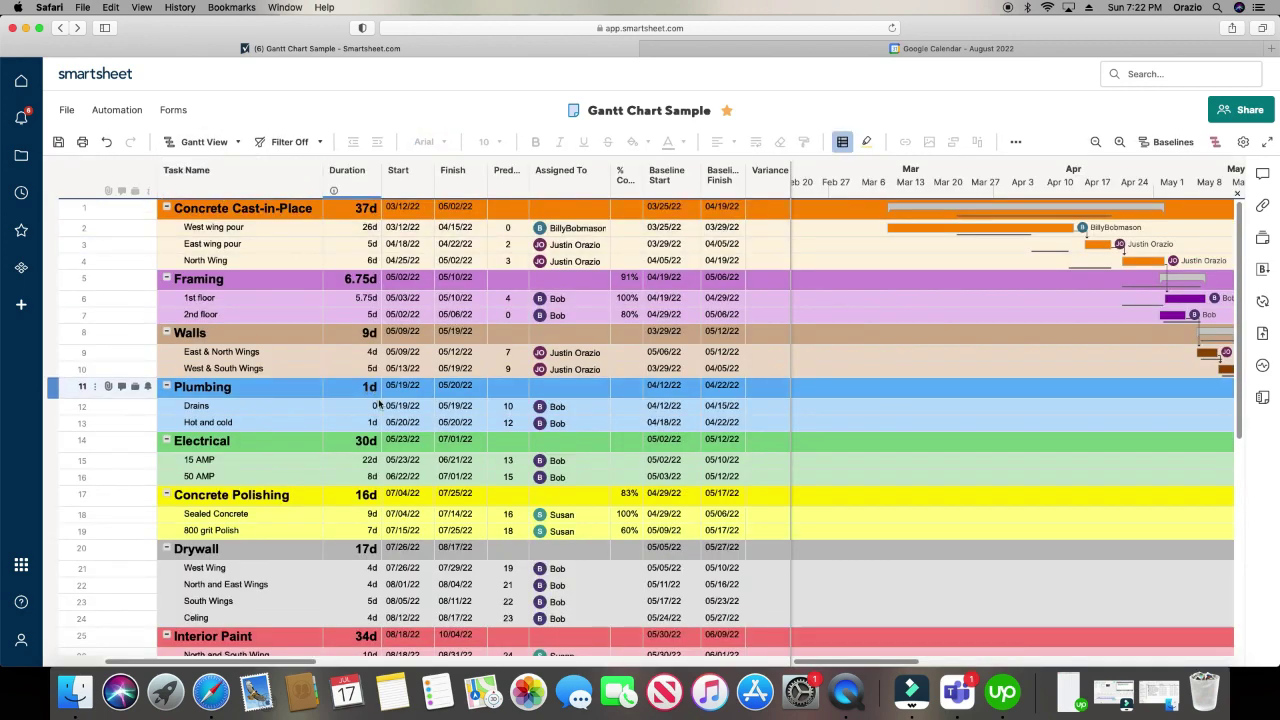